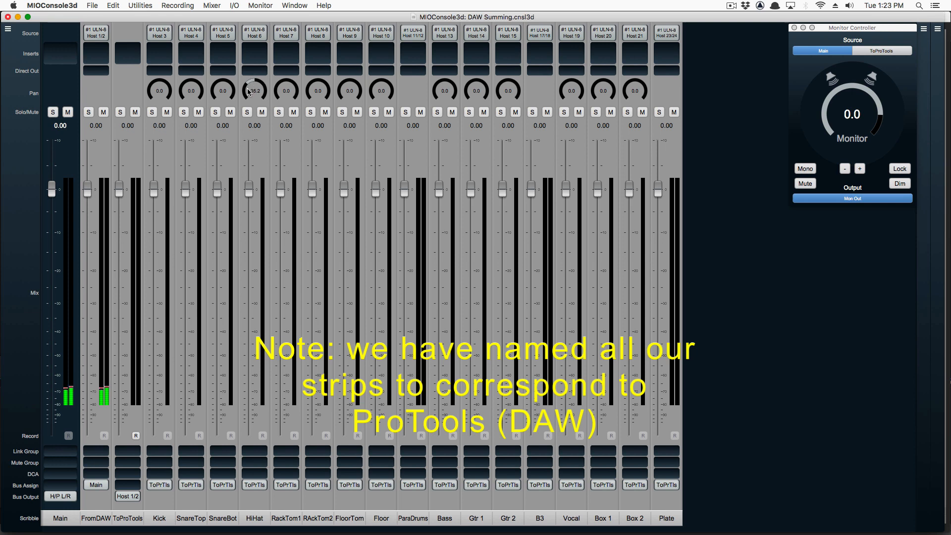
# - In MIOConsole3d, match the Pro Tools panning by setting RackTom1's pan to -16.0 and turning Gtr 2's pan
pyautogui.moveTo(286, 85); pyautogui.dragTo(321, 84)
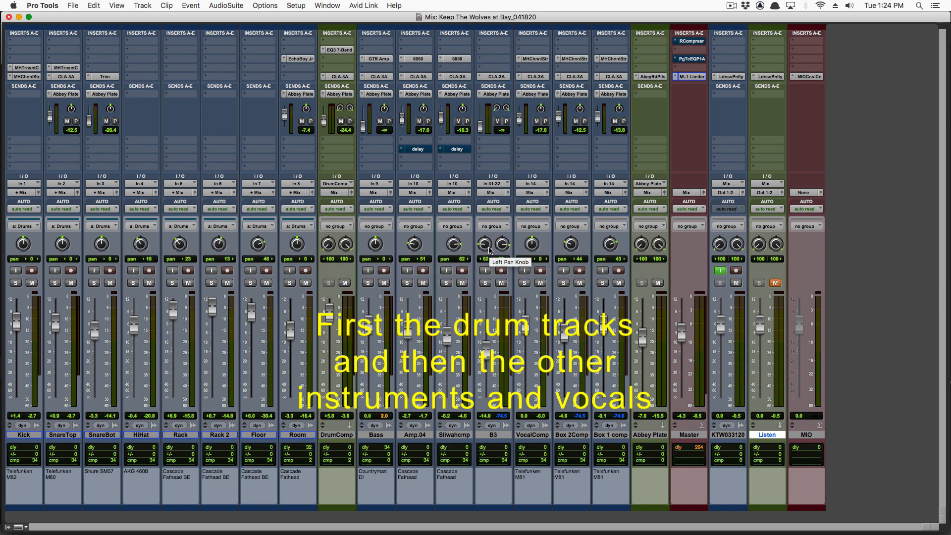
pyautogui.press('super+Tab')
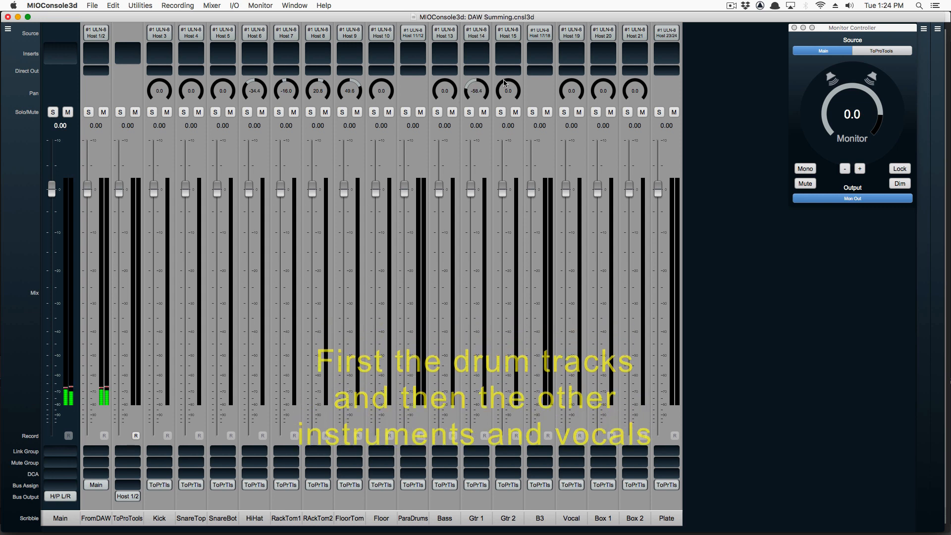
pyautogui.moveTo(502, 85); pyautogui.dragTo(513, 75)
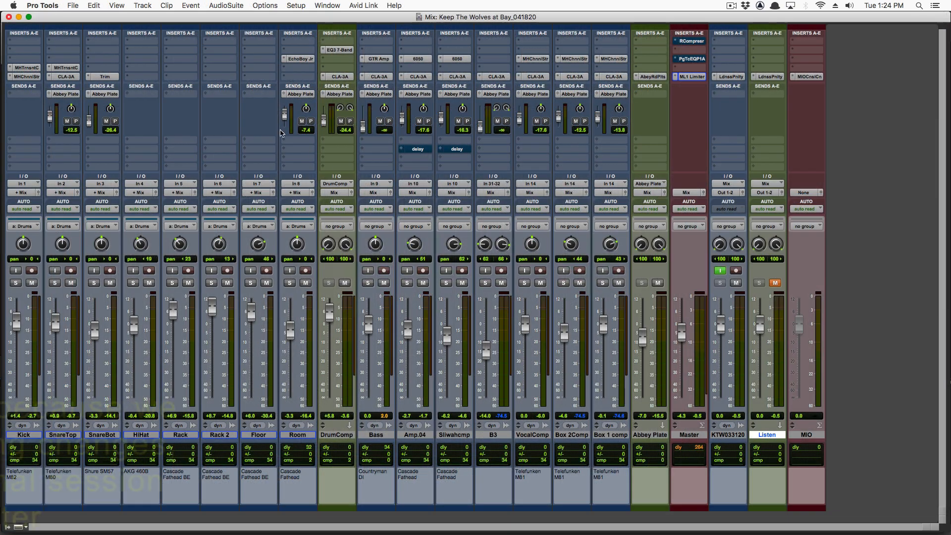
# - In Pro Tools, save the session as a new copy named Keep The Wolves at Bay_050520
pyautogui.click(73, 6)
pyautogui.click(89, 80)
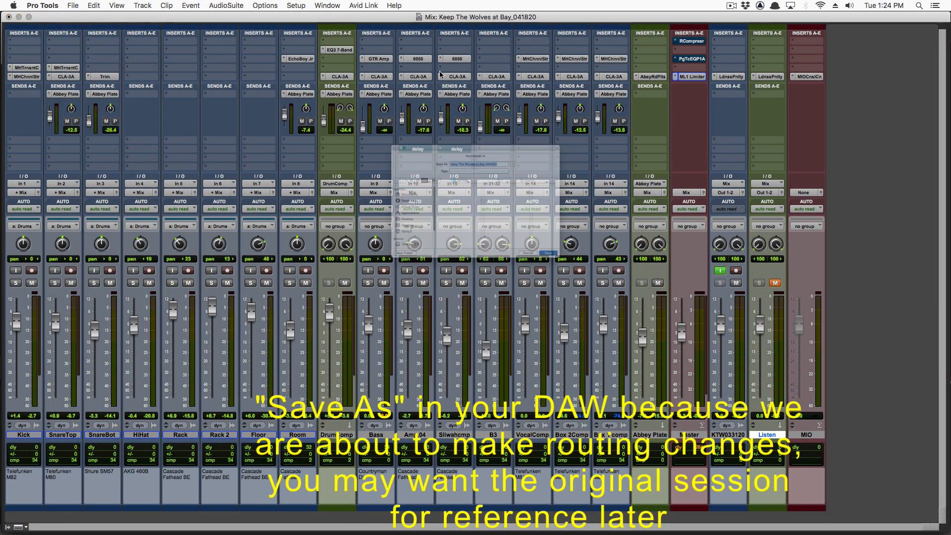
pyautogui.click(497, 122)
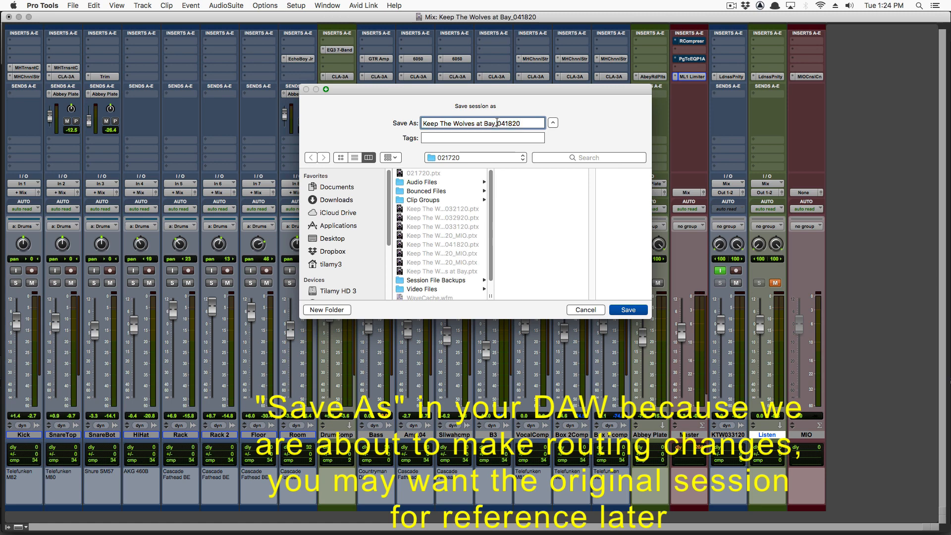
pyautogui.moveTo(497, 122); pyautogui.dragTo(545, 130)
pyautogui.press('Return')
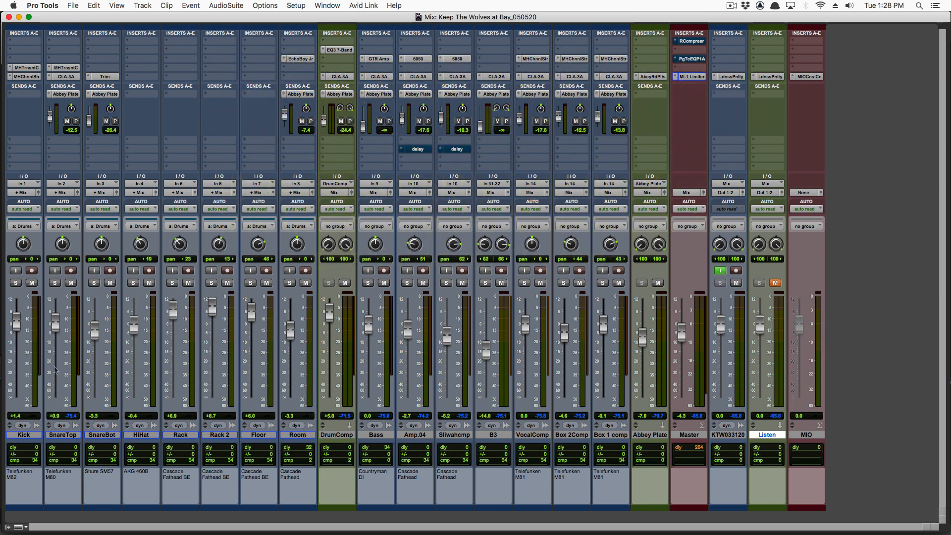
# - Route the outputs of all eight drum tracks, Kick through Room, to the stereo DrumComp track
pyautogui.click(24, 435)
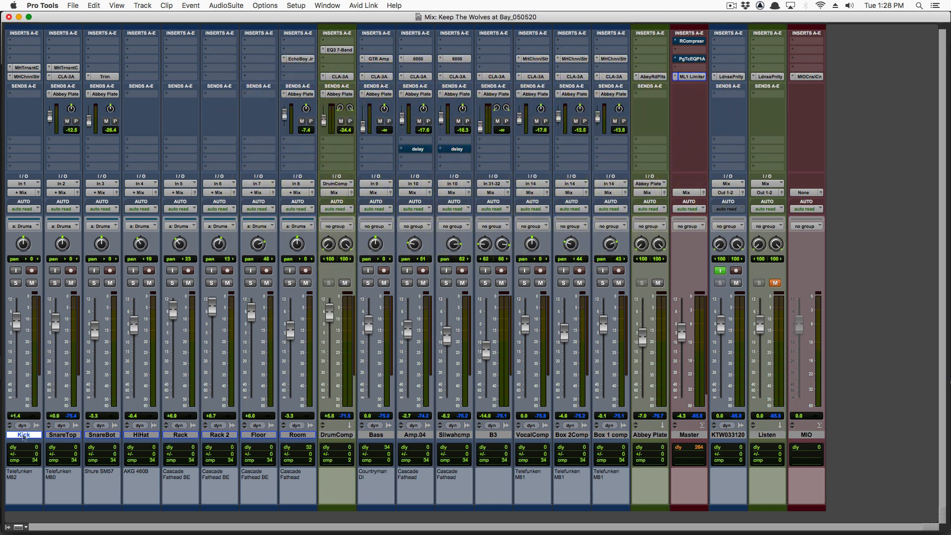
pyautogui.keyDown('shift'); pyautogui.click(297, 435); pyautogui.keyUp('shift')
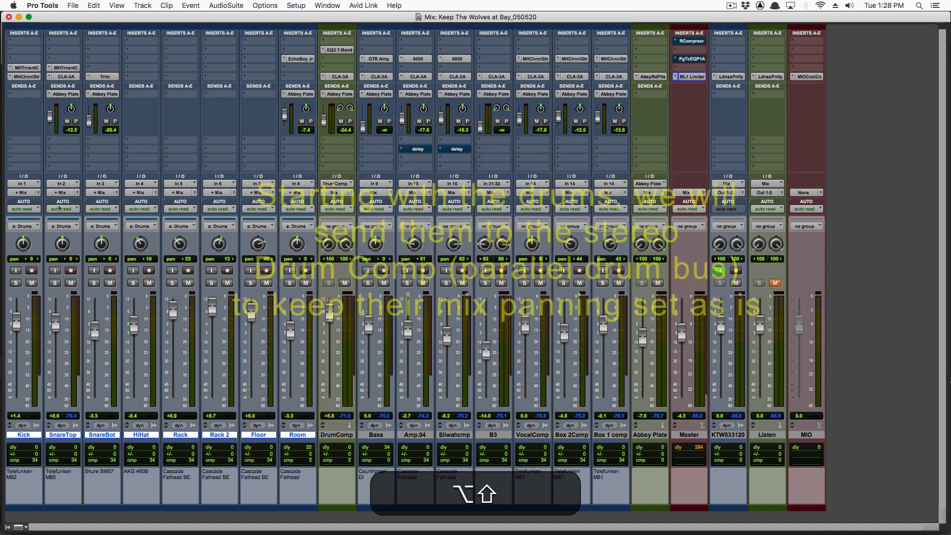
pyautogui.keyDown('alt'); pyautogui.keyDown('shift'); pyautogui.click(22, 191); pyautogui.keyUp('shift'); pyautogui.keyUp('alt')
pyautogui.moveTo(22, 192)
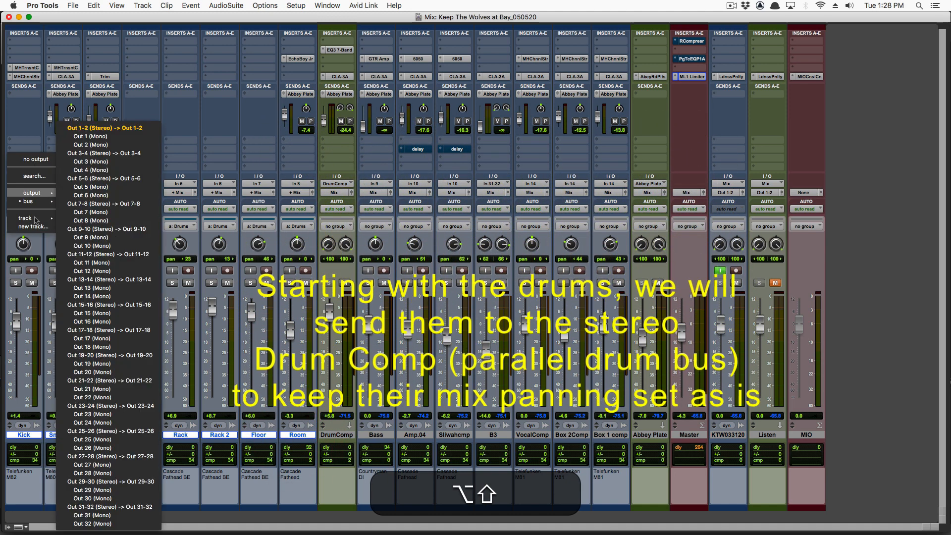
pyautogui.moveTo(36, 220)
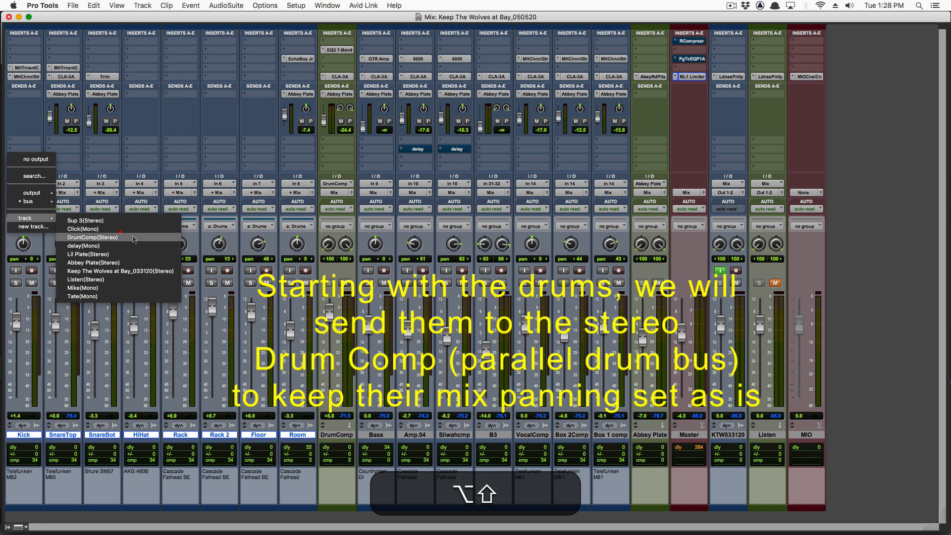
pyautogui.keyDown('alt'); pyautogui.keyDown('shift'); pyautogui.click(134, 238); pyautogui.keyUp('shift'); pyautogui.keyUp('alt')
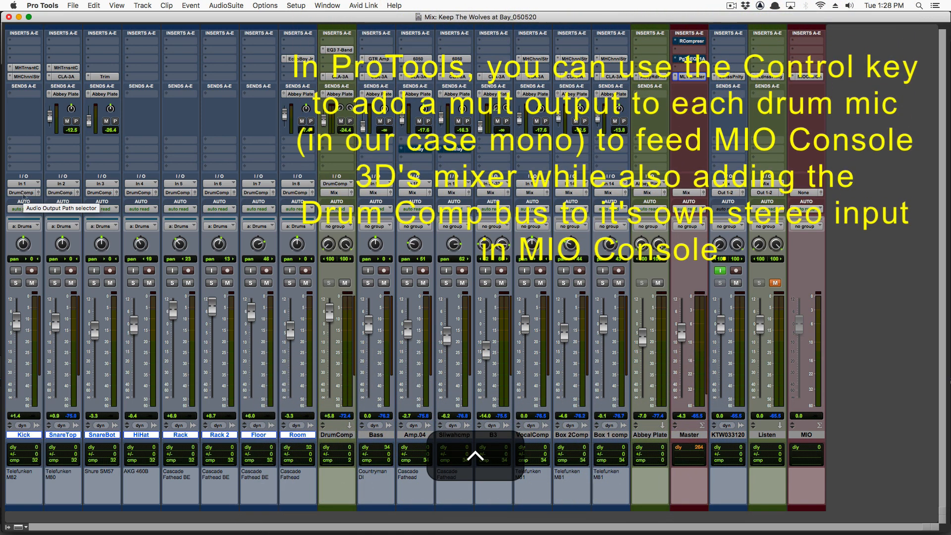
# - Add mono Out 3 as an additional output on Kick and mono Out 4 on SnareTop, keeping their DrumComp routing
pyautogui.keyDown('ctrl'); pyautogui.click(23, 197); pyautogui.keyUp('ctrl')
pyautogui.moveTo(29, 220)
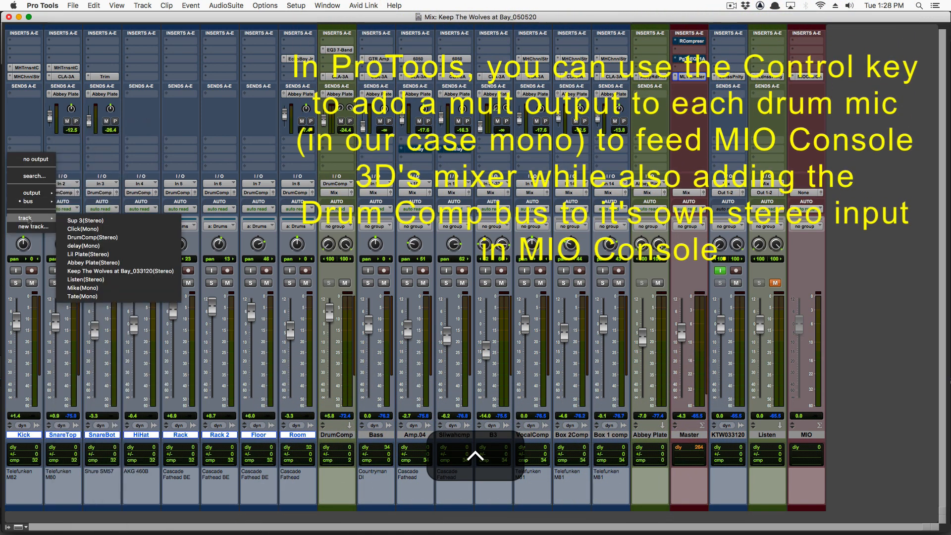
pyautogui.moveTo(47, 192)
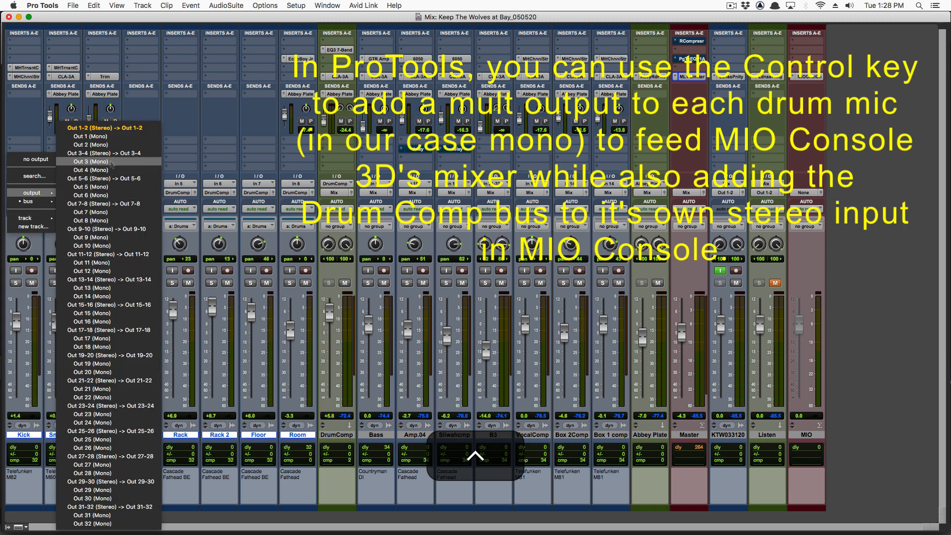
pyautogui.keyDown('ctrl'); pyautogui.click(91, 161); pyautogui.keyUp('ctrl')
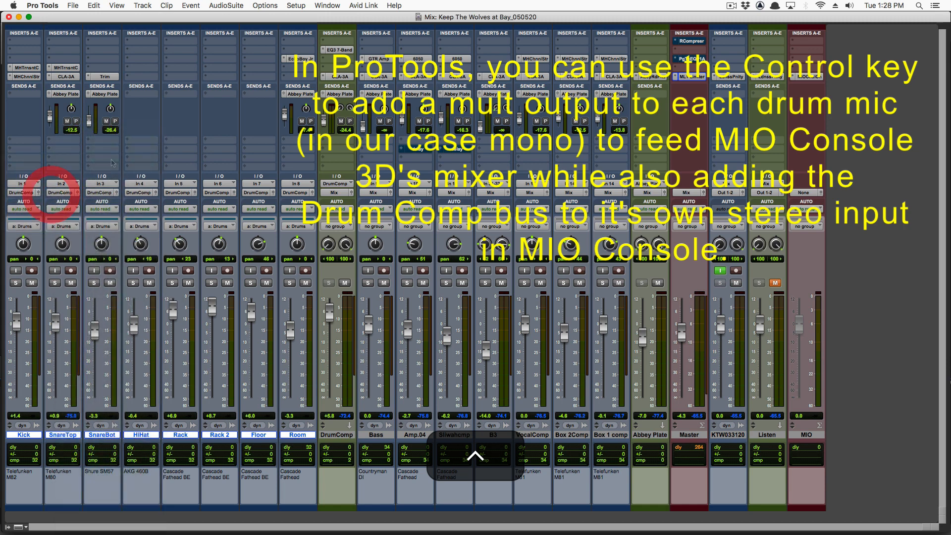
pyautogui.keyDown('ctrl'); pyautogui.click(61, 195); pyautogui.keyUp('ctrl')
pyautogui.moveTo(60, 193)
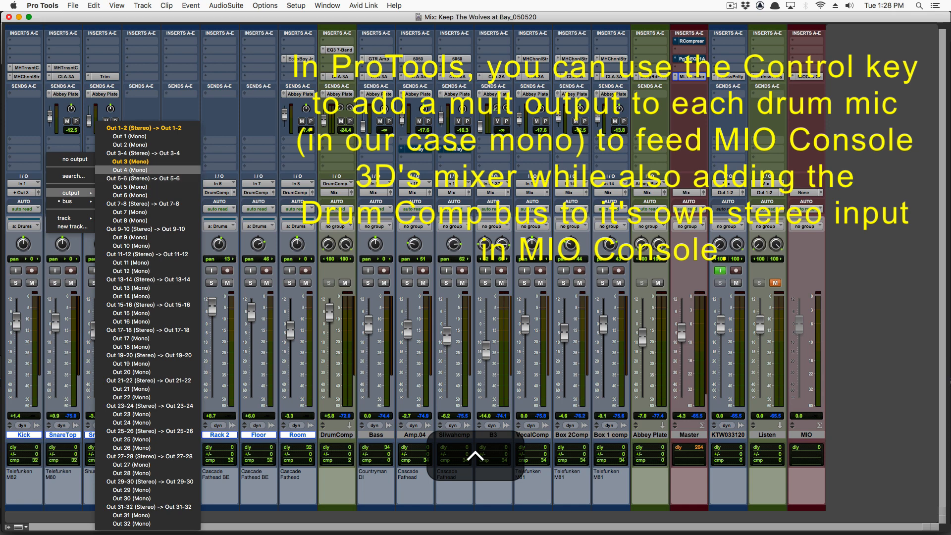
pyautogui.keyDown('ctrl'); pyautogui.click(132, 170); pyautogui.keyUp('ctrl')
# - Add mono Out 5 as an additional output on SnareBot, Out 6 on HiHat and Out 7 on Rack
pyautogui.keyDown('ctrl'); pyautogui.click(93, 195); pyautogui.keyUp('ctrl')
pyautogui.moveTo(110, 193)
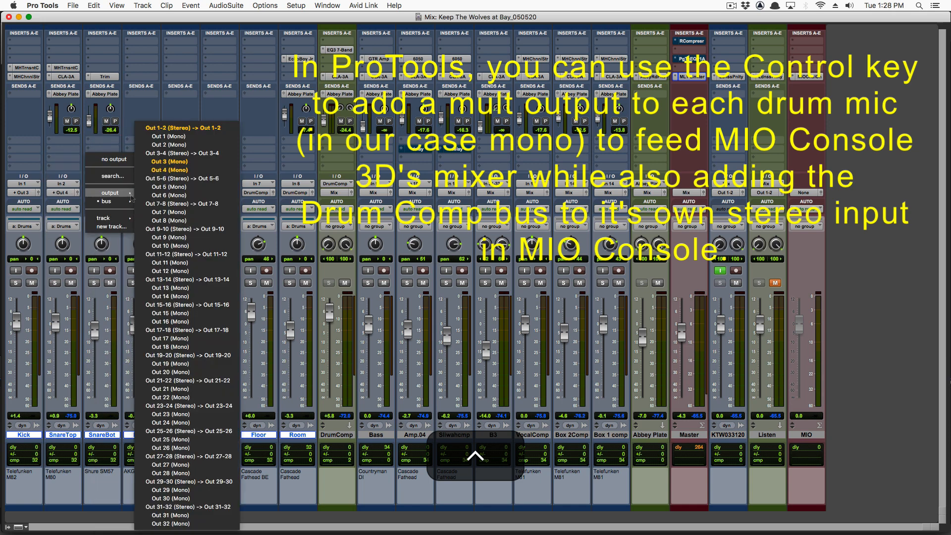
pyautogui.keyDown('ctrl'); pyautogui.click(166, 187); pyautogui.keyUp('ctrl')
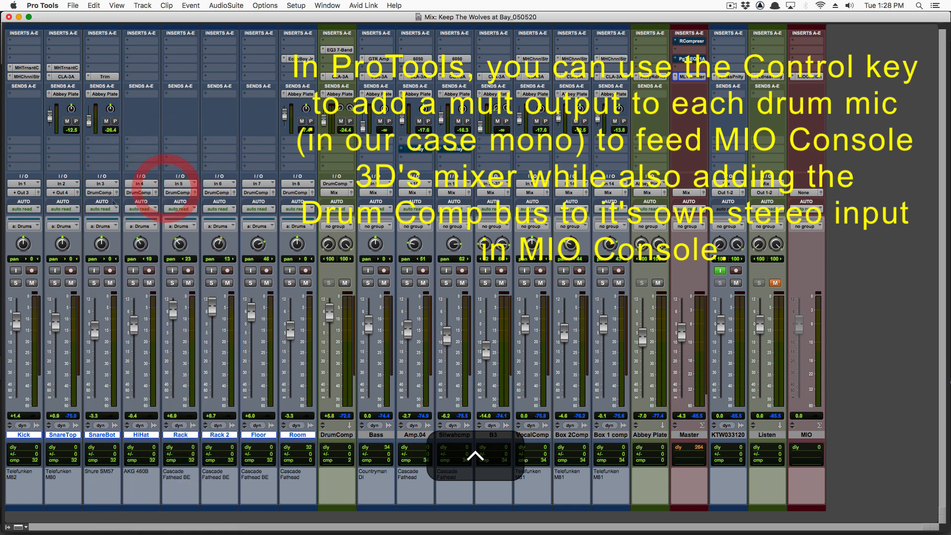
pyautogui.keyDown('ctrl'); pyautogui.click(139, 193); pyautogui.keyUp('ctrl')
pyautogui.moveTo(163, 193)
pyautogui.keyDown('ctrl'); pyautogui.click(204, 195); pyautogui.keyUp('ctrl')
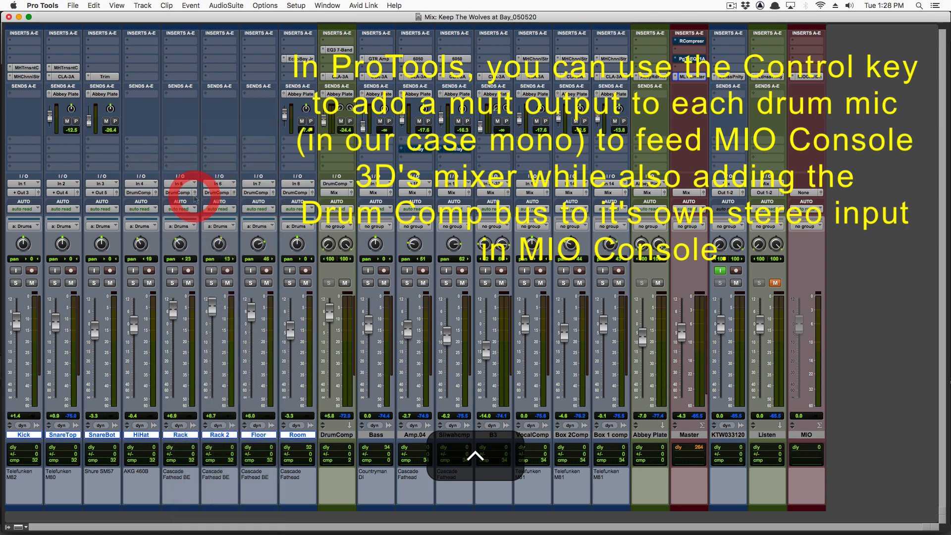
pyautogui.keyDown('ctrl'); pyautogui.click(179, 193); pyautogui.keyUp('ctrl')
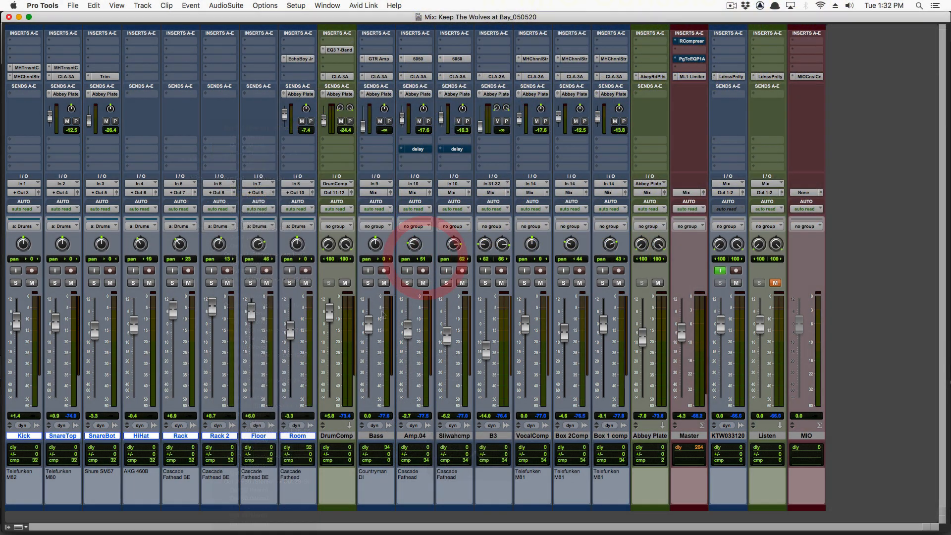
# - Assign the Bass track's output to mono Out 13 and the Amp.04 track's output to mono Out 14
pyautogui.keyDown('ctrl'); pyautogui.click(373, 192); pyautogui.keyUp('ctrl')
pyautogui.moveTo(376, 194)
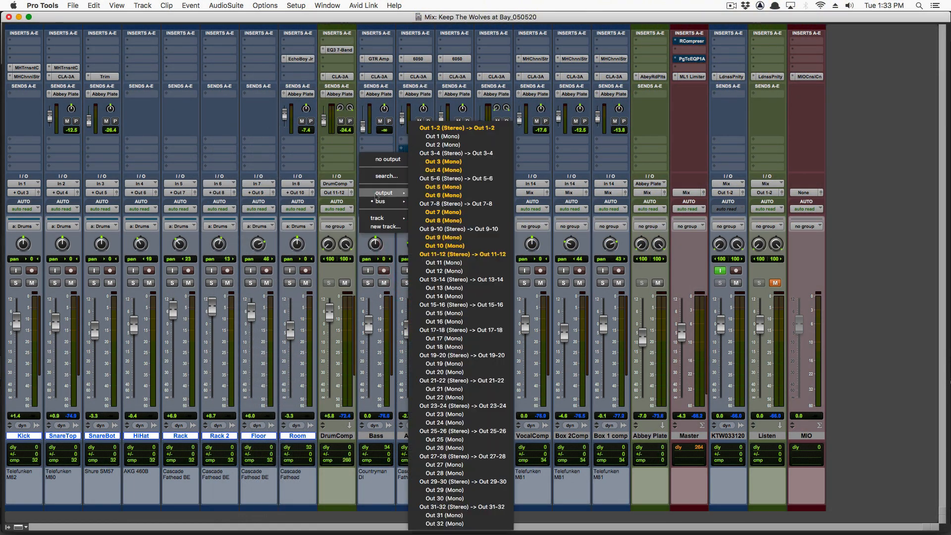
pyautogui.click(452, 289)
pyautogui.click(415, 192)
pyautogui.moveTo(424, 192)
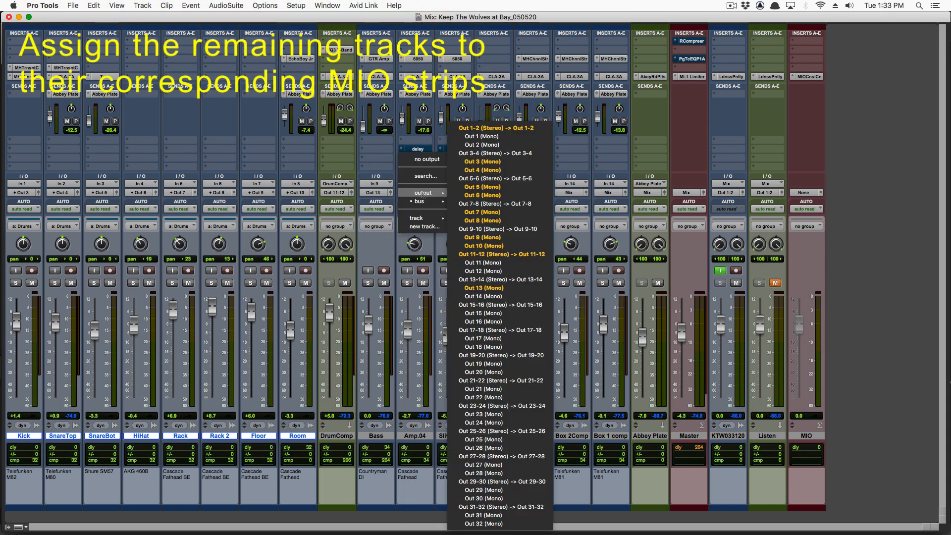
pyautogui.click(492, 296)
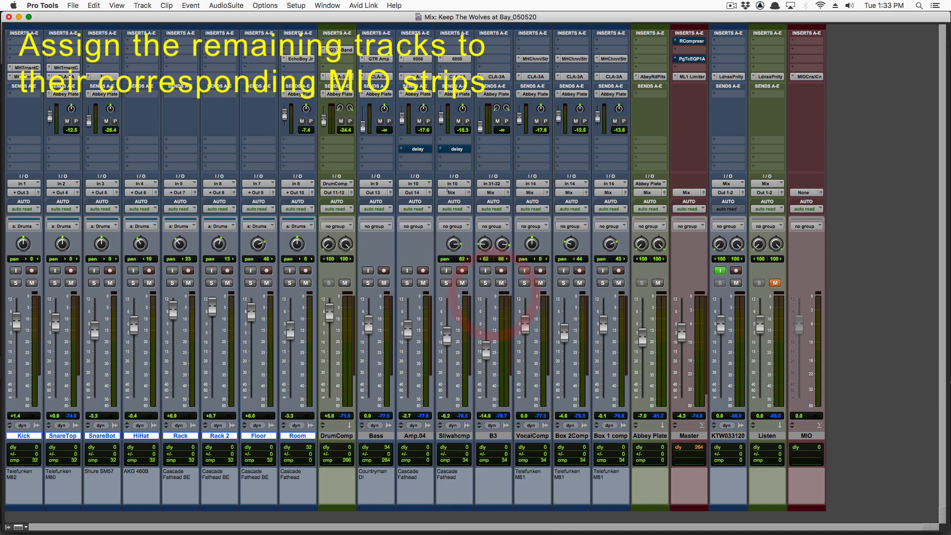
# - Assign the Sliwahcmp track's output to mono Out 15 and the B3 track's output to stereo Out 17-18
pyautogui.click(450, 193)
pyautogui.moveTo(461, 193)
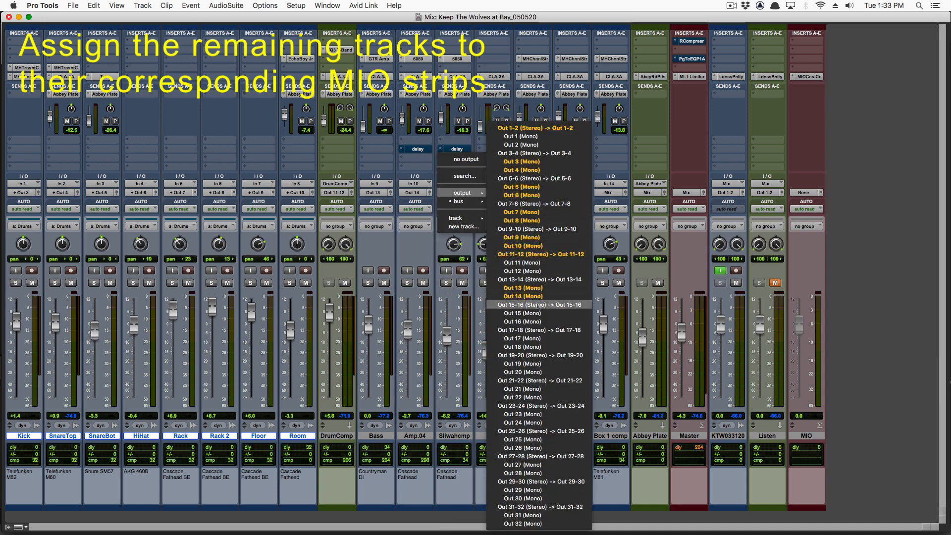
pyautogui.click(538, 313)
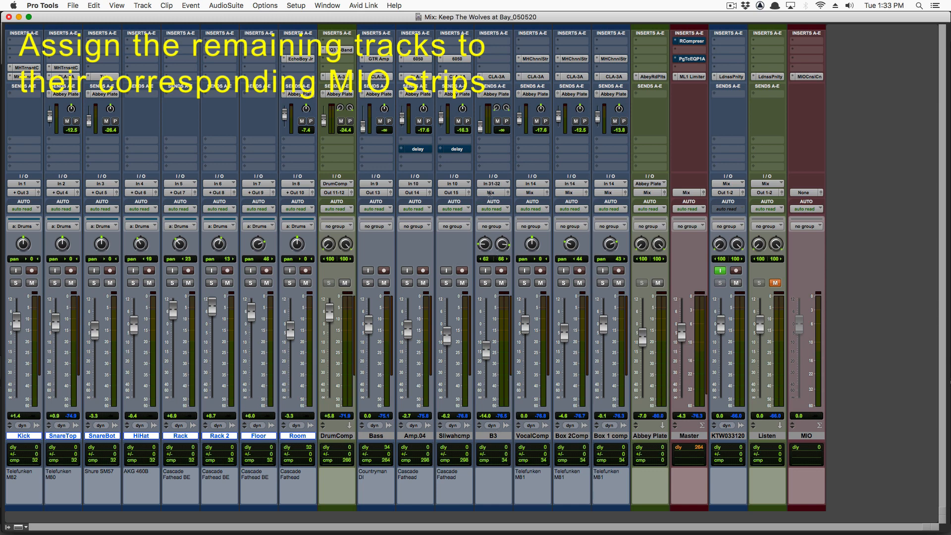
pyautogui.click(489, 193)
pyautogui.moveTo(501, 192)
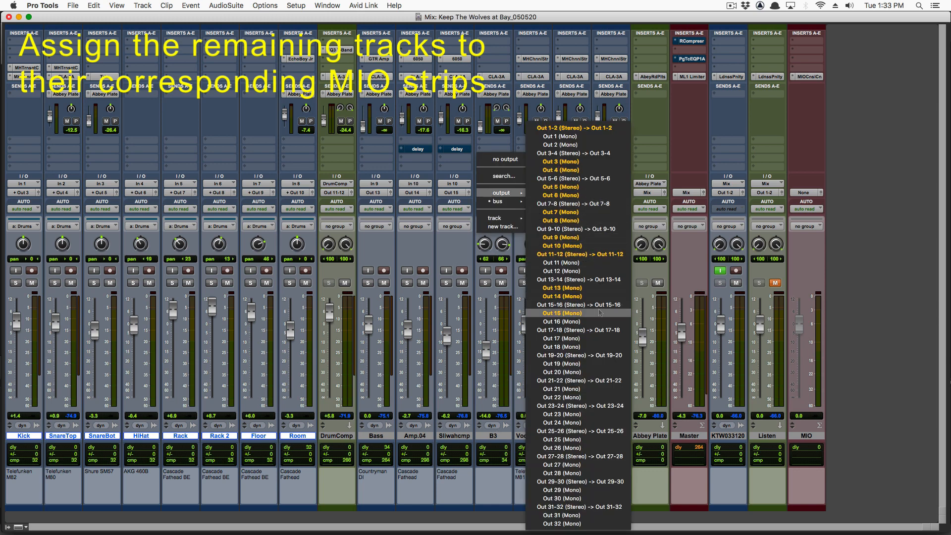
pyautogui.click(590, 331)
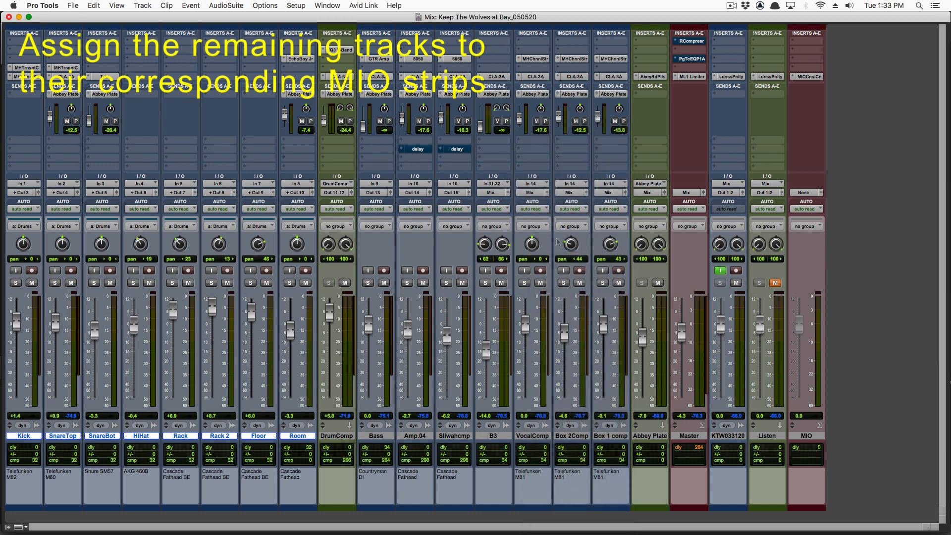
# - Assign the VocalComp track's output to mono Out 19 and the Box 2Comp track's output to mono Out 20
pyautogui.click(534, 192)
pyautogui.moveTo(535, 193)
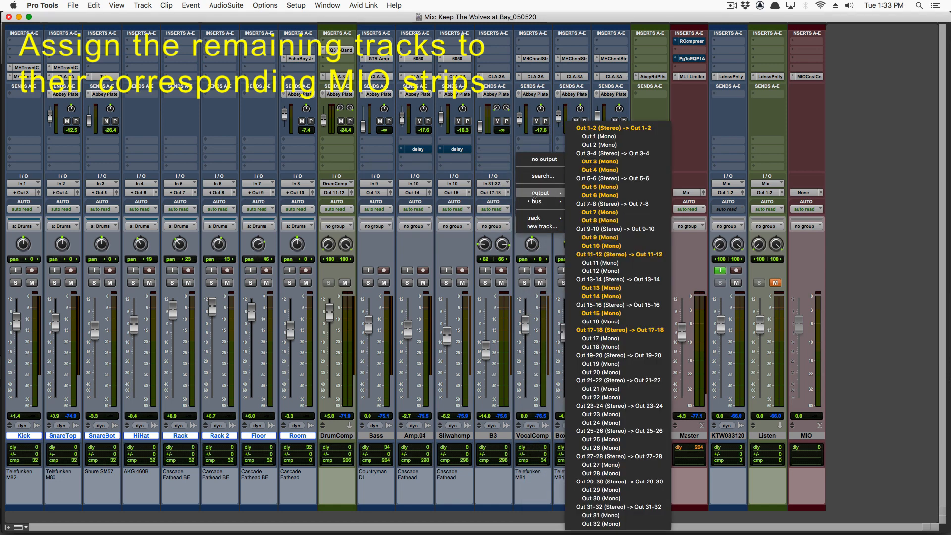
pyautogui.moveTo(543, 219)
pyautogui.click(625, 364)
pyautogui.click(569, 193)
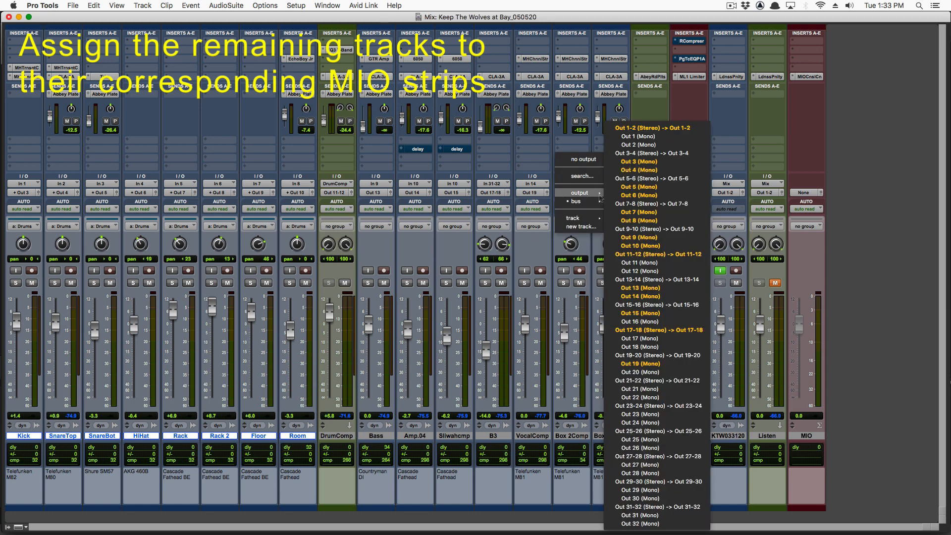
pyautogui.click(659, 369)
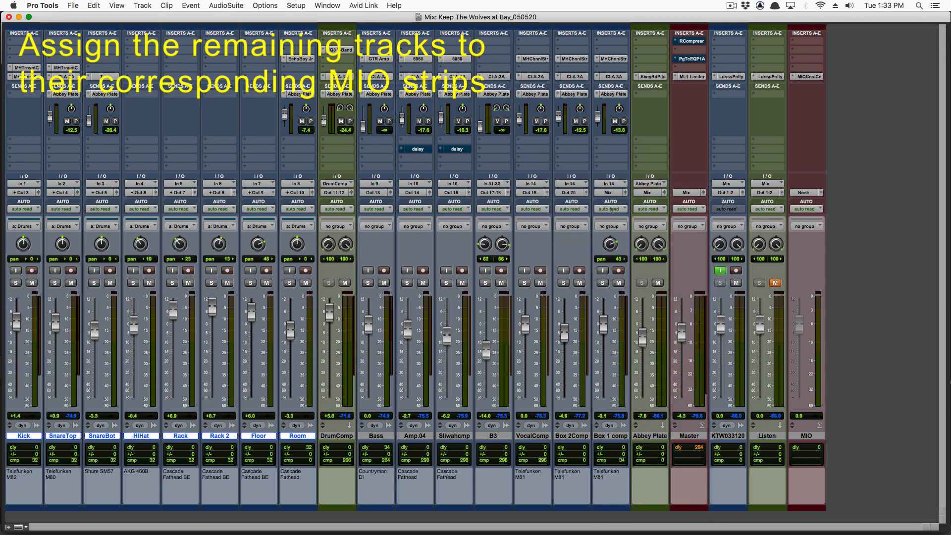
# - Assign the Box 1 comp track's output to mono Out 21 and the Abbey Plate track's output to stereo Out 23-24
pyautogui.click(608, 193)
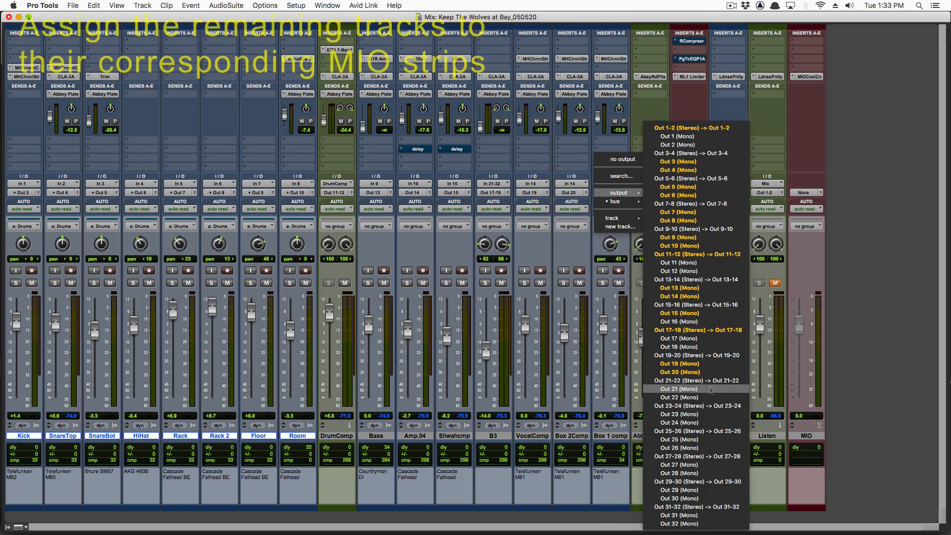
pyautogui.click(712, 245)
pyautogui.click(653, 194)
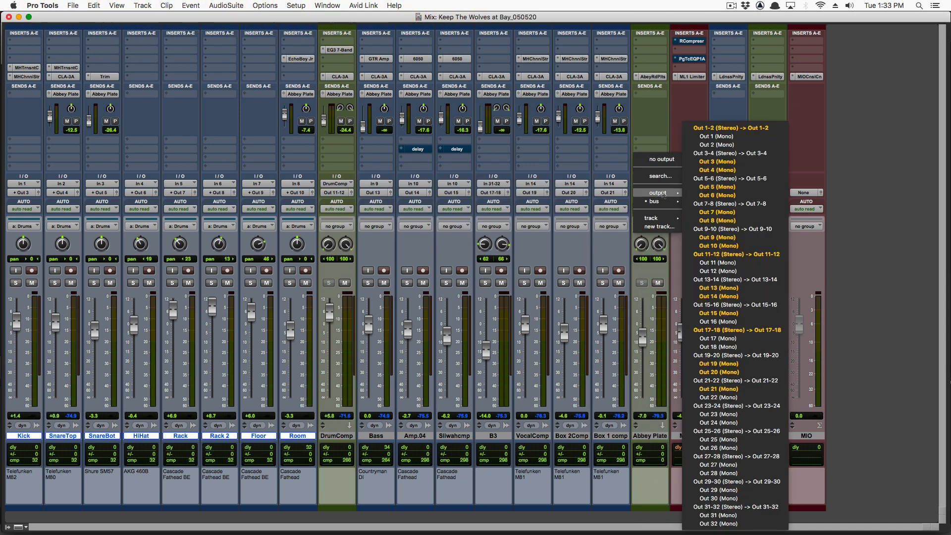
pyautogui.click(747, 406)
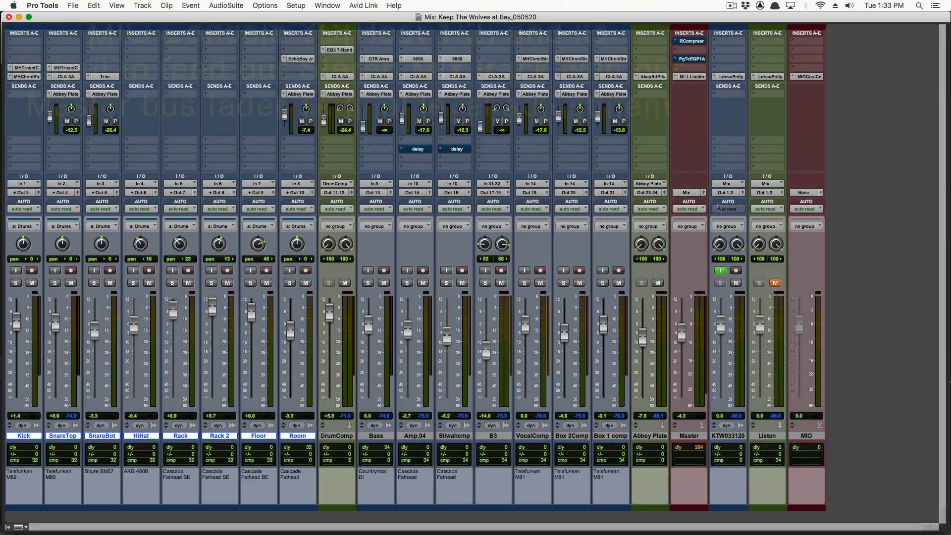
# - Set the Listen aux track's input to the stereo interface input In 1-2
pyautogui.click(766, 184)
pyautogui.moveTo(776, 185)
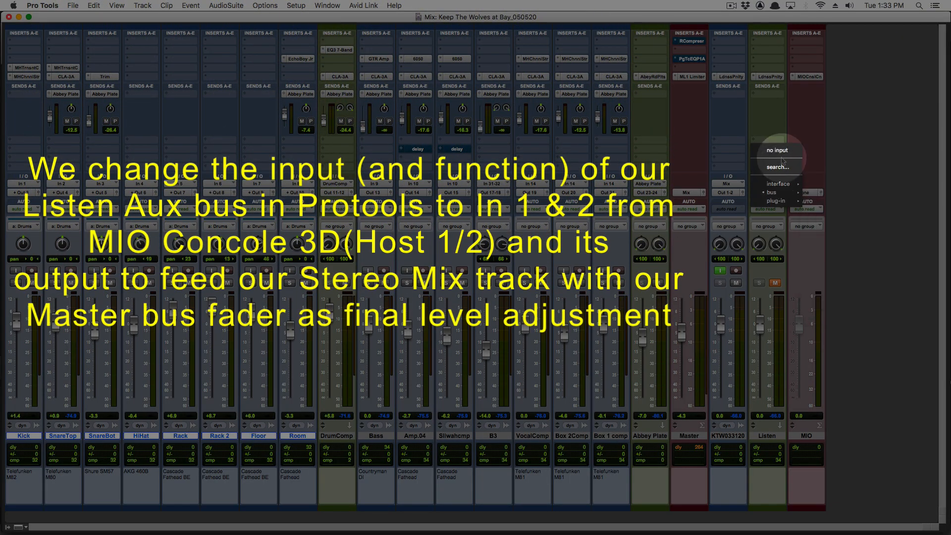
pyautogui.click(835, 187)
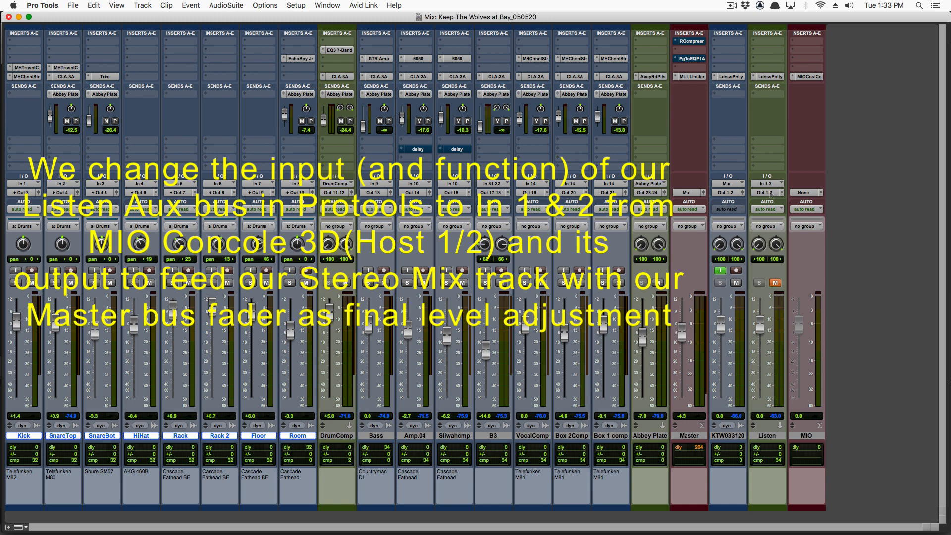
# - Route the Listen aux track's output to the stereo mix track Keep The Wolves at Bay_033120 and save the session
pyautogui.click(769, 193)
pyautogui.moveTo(770, 194)
pyautogui.moveTo(775, 218)
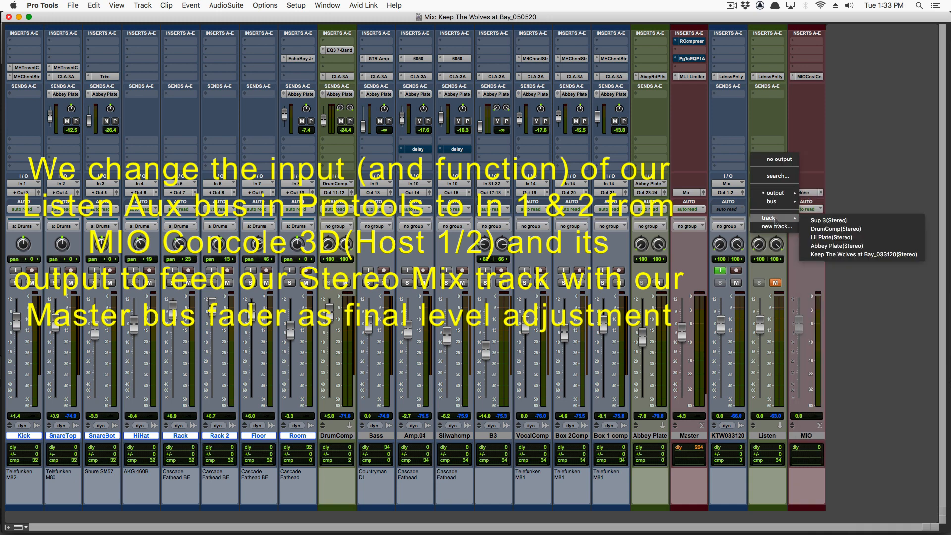
pyautogui.click(854, 254)
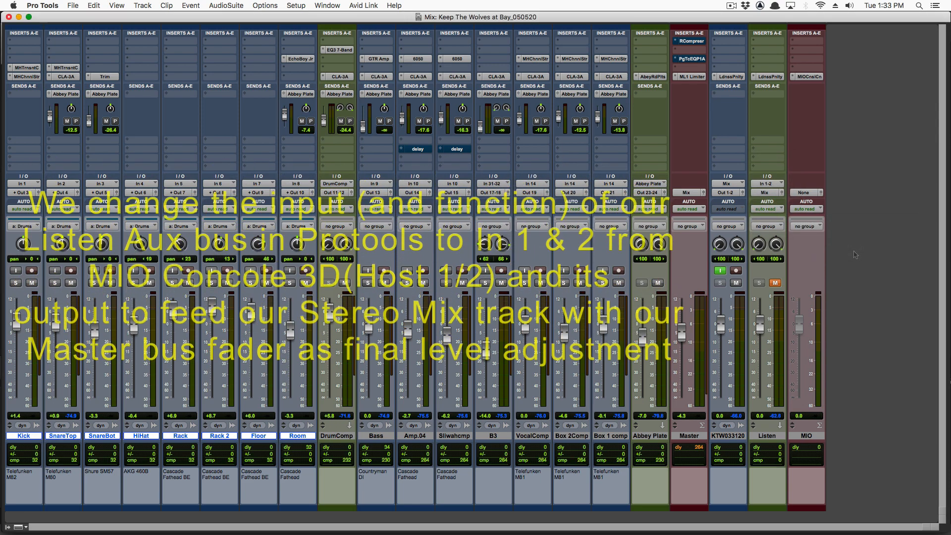
pyautogui.press('super+s')
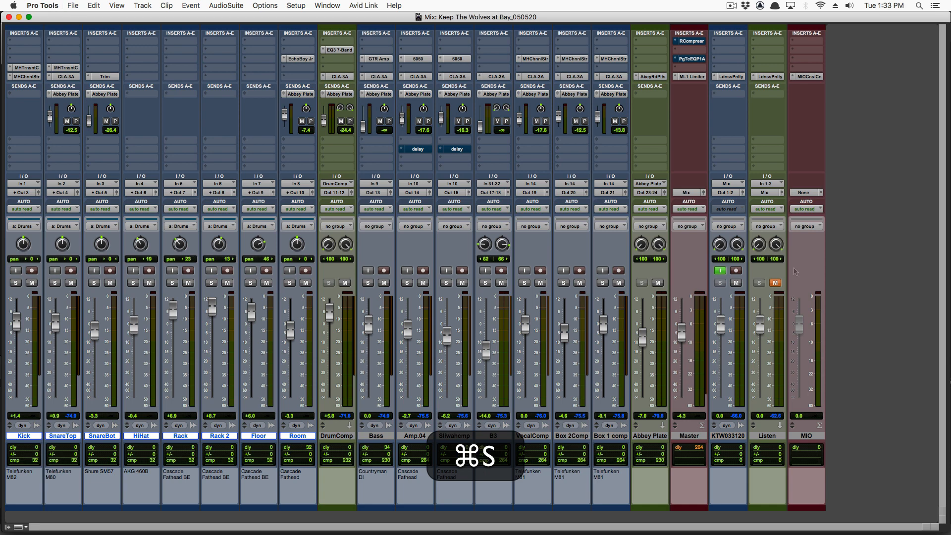
# - Unmute the Listen aux track and start playback of the session
pyautogui.click(775, 283)
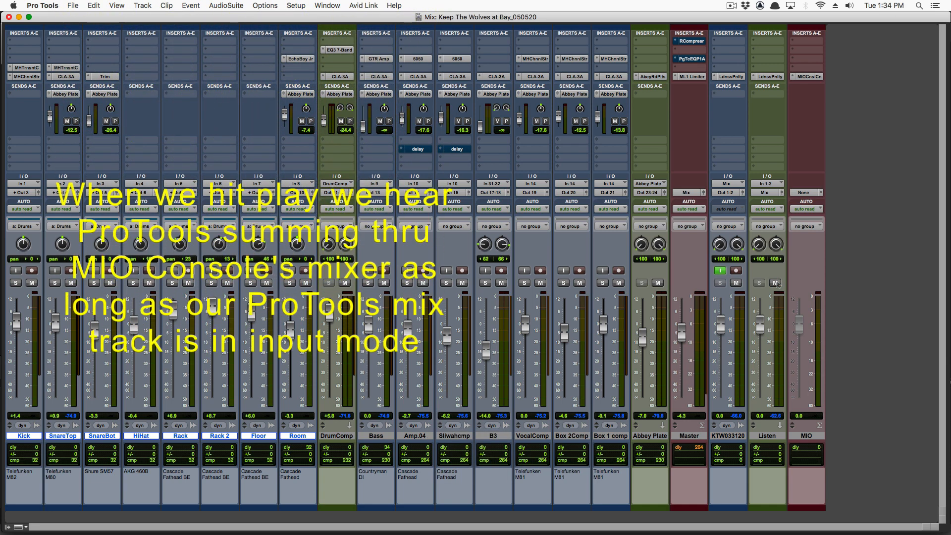
pyautogui.press('space')
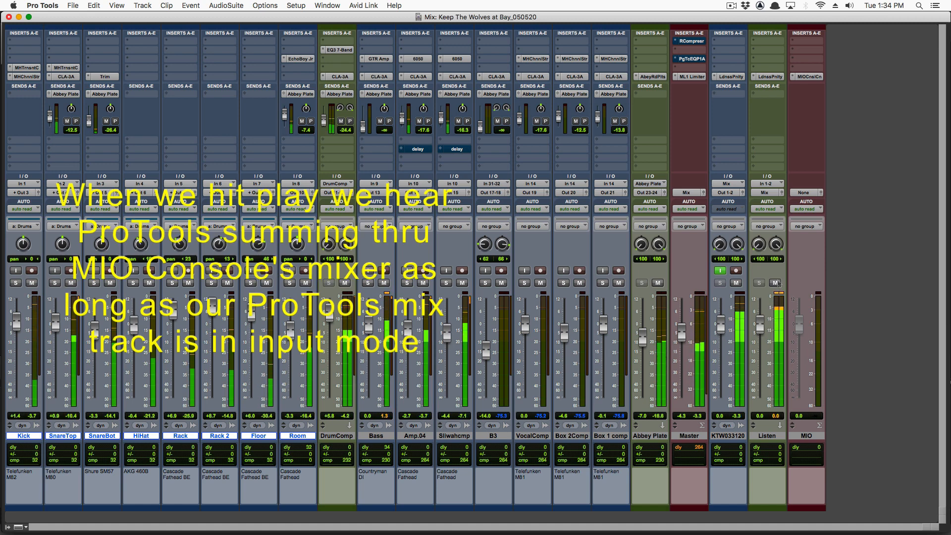
# - Switch to MIOConsole3d and examine the channel levels arriving in the mixer, including the ParaDrums strip
pyautogui.press('super+Tab')
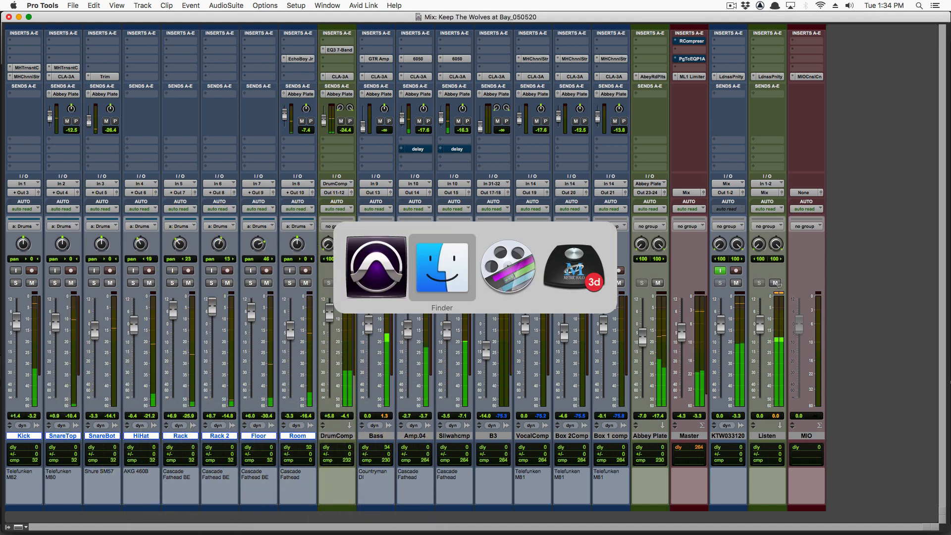
pyautogui.press('super+Tab')
pyautogui.press('super+Tab')
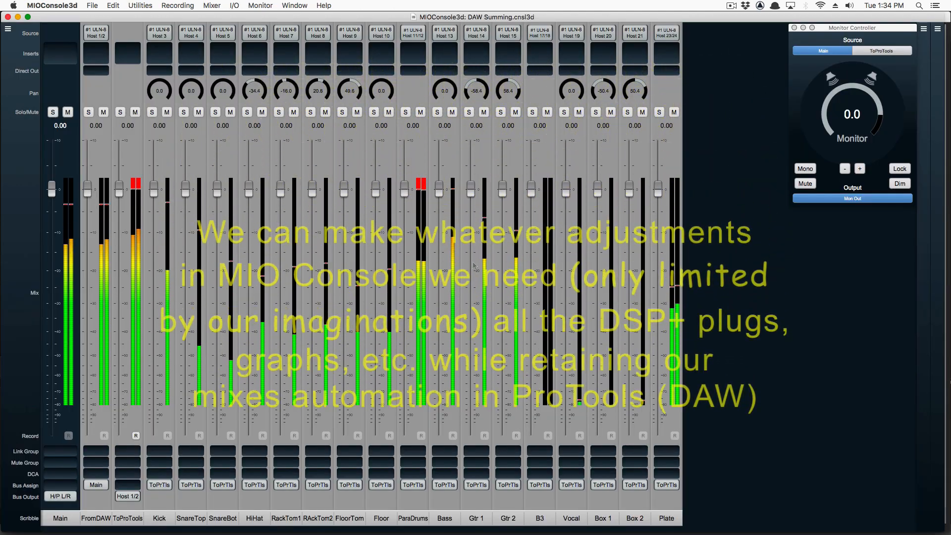
pyautogui.click(410, 194)
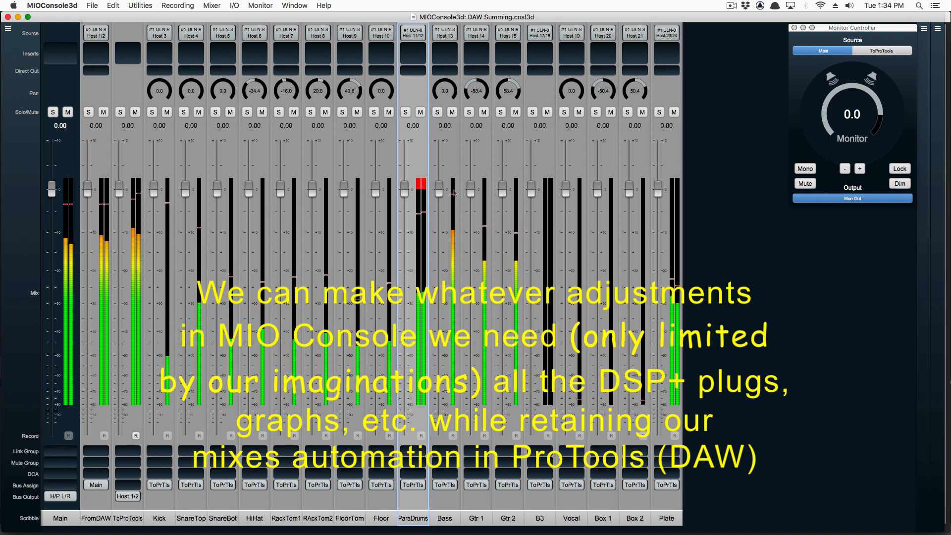
pyautogui.click(20, 166)
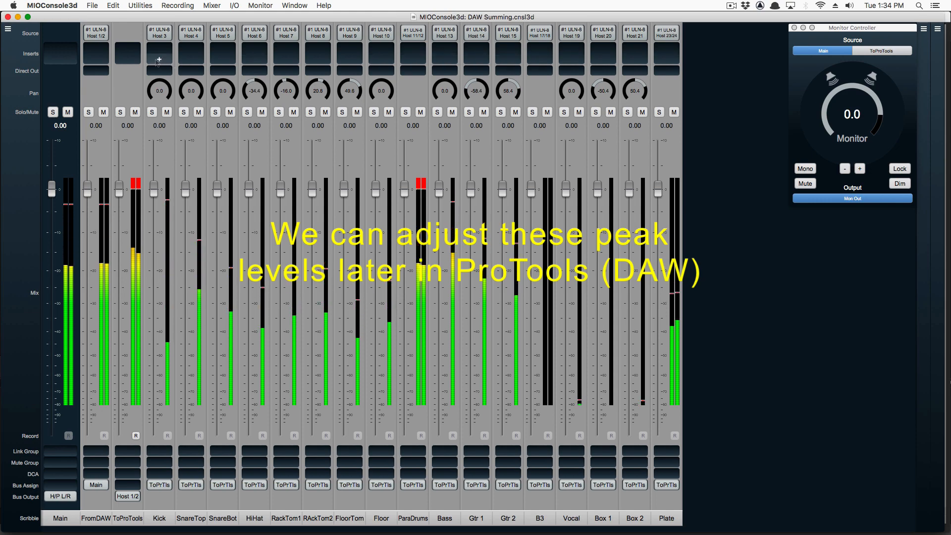
# - Compare the VocalComp track's signal in Pro Tools with the Vocal strip on Host 19 in MIOConsole3d, ending in the Pro Tools mixer
pyautogui.press('super+Tab')
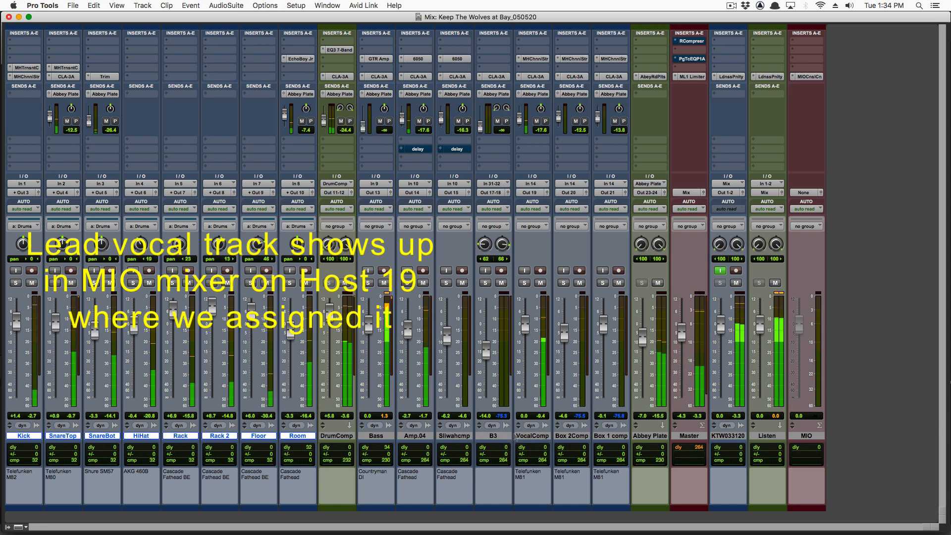
pyautogui.press('super+Tab')
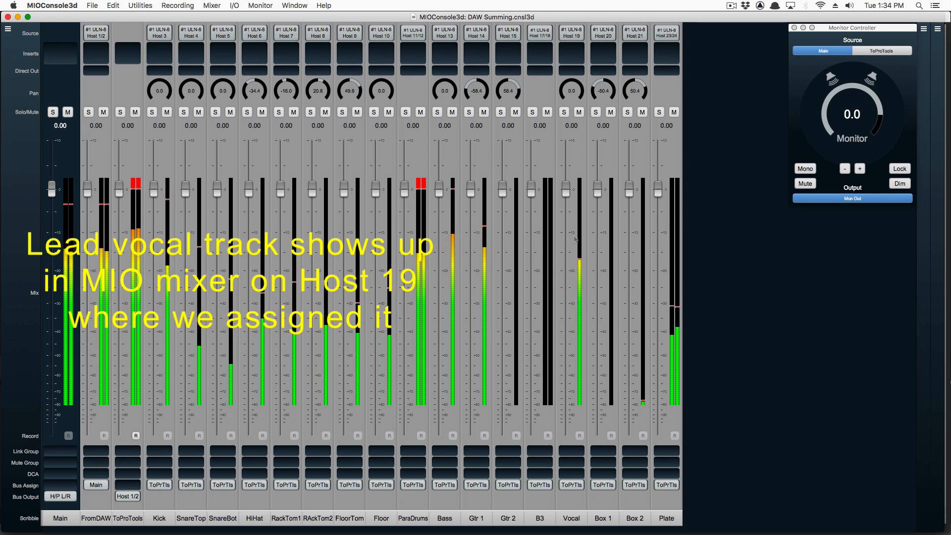
pyautogui.press('super+Tab')
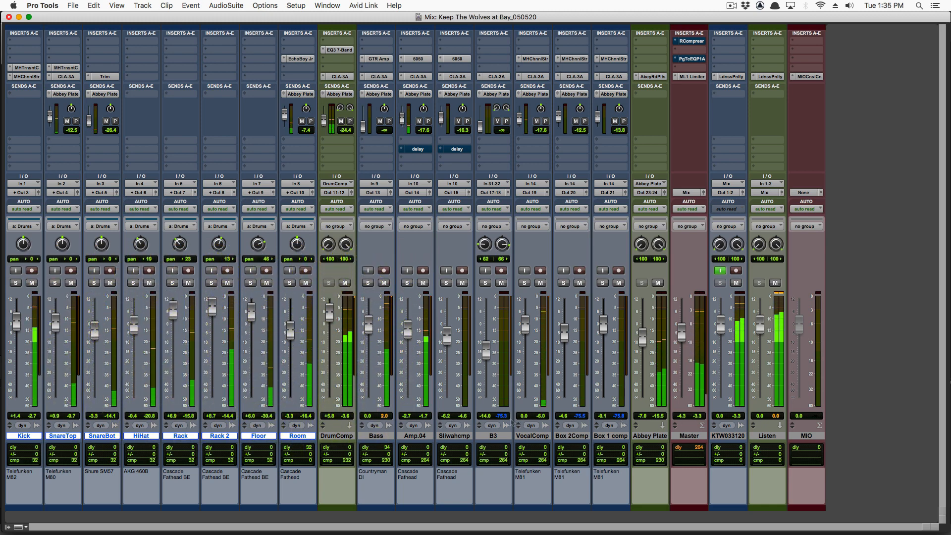
pyautogui.press('super+equal')
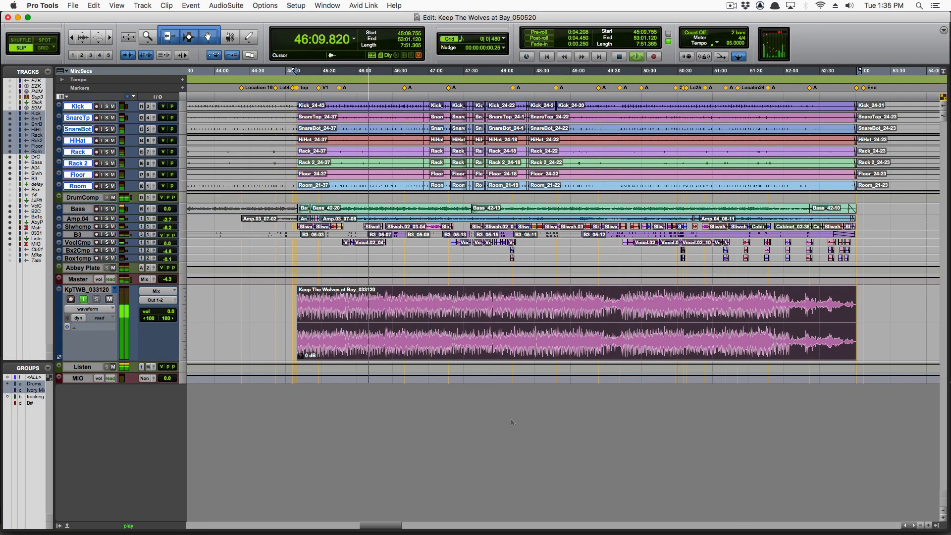
pyautogui.press('super+equal')
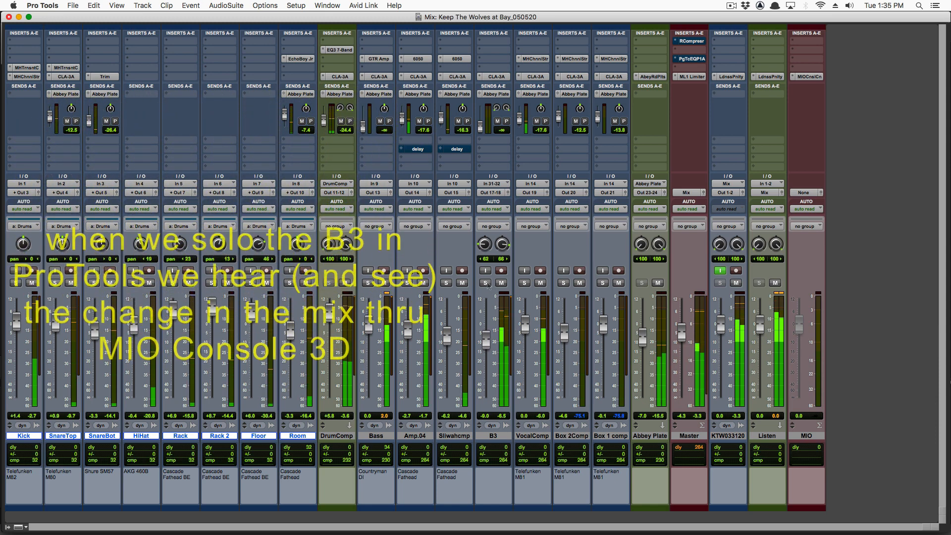
# - Solo the B3 track temporarily to check its signal in the MIOConsole3d mixer, and return to Pro Tools with the solo released
pyautogui.click(485, 283)
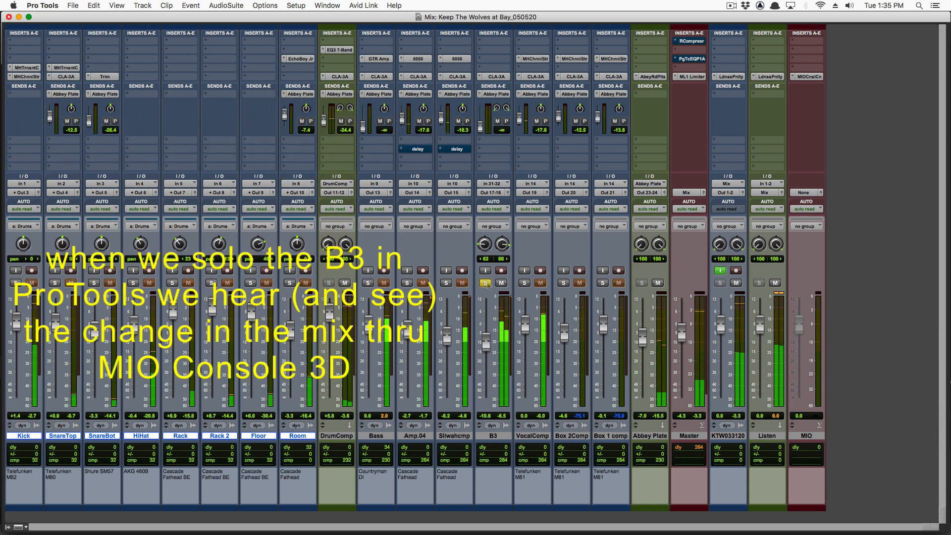
pyautogui.press('super+Tab')
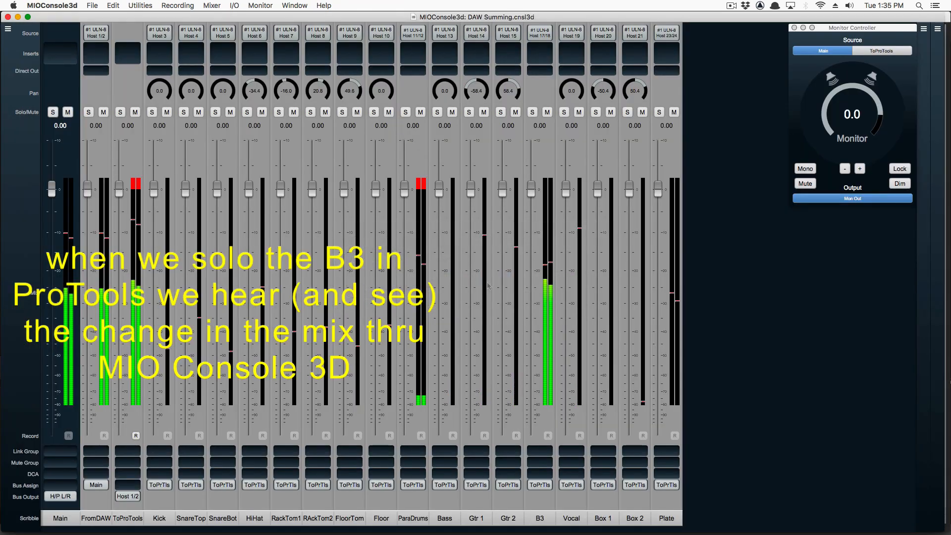
pyautogui.press('super+Tab')
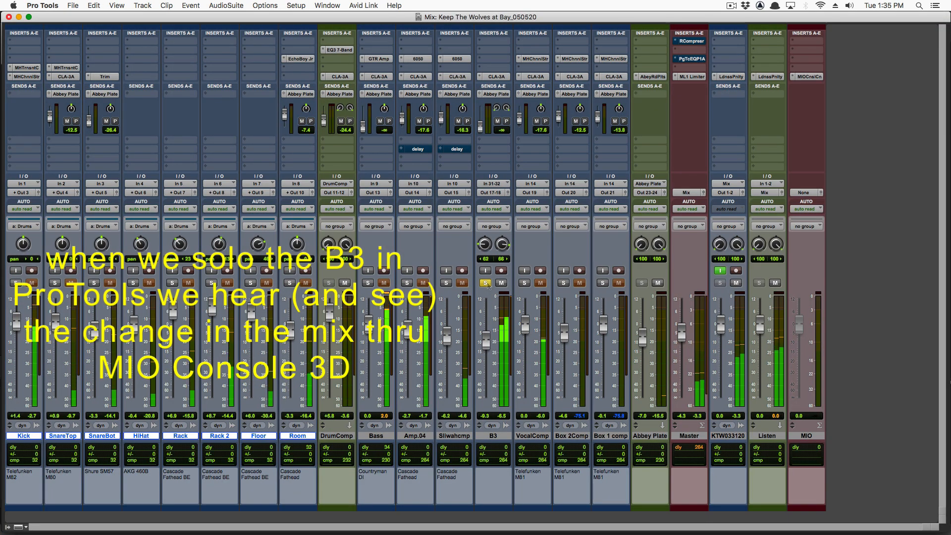
pyautogui.click(485, 283)
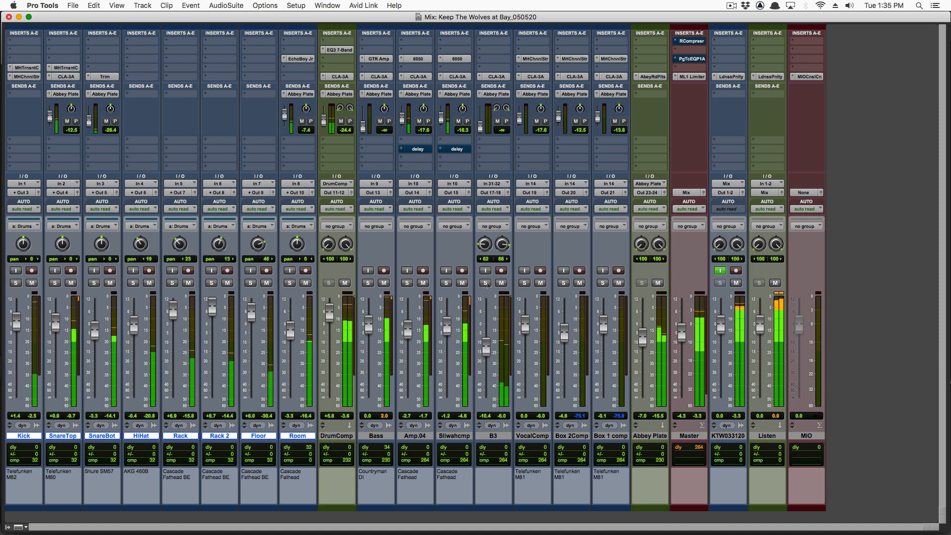
pyautogui.press('super+Tab')
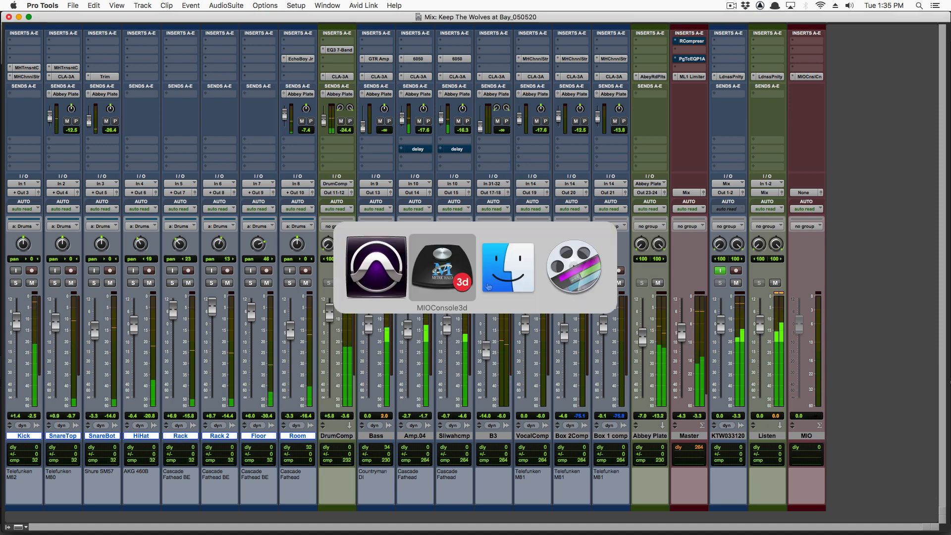
pyautogui.press('super+Tab')
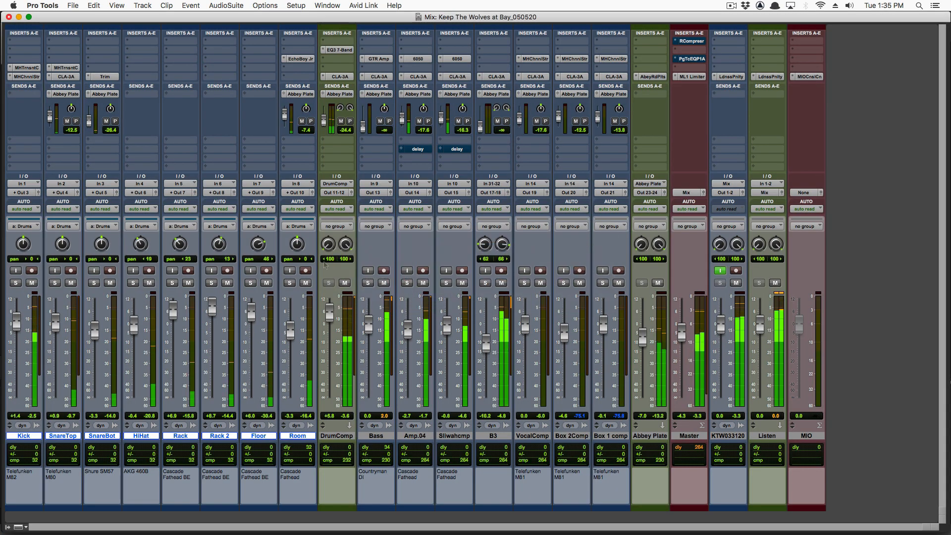
# - Create a new playlist named Keep The Wolves at Bay_050520 on the stereo mix track in the Edit window
pyautogui.press('super+equal')
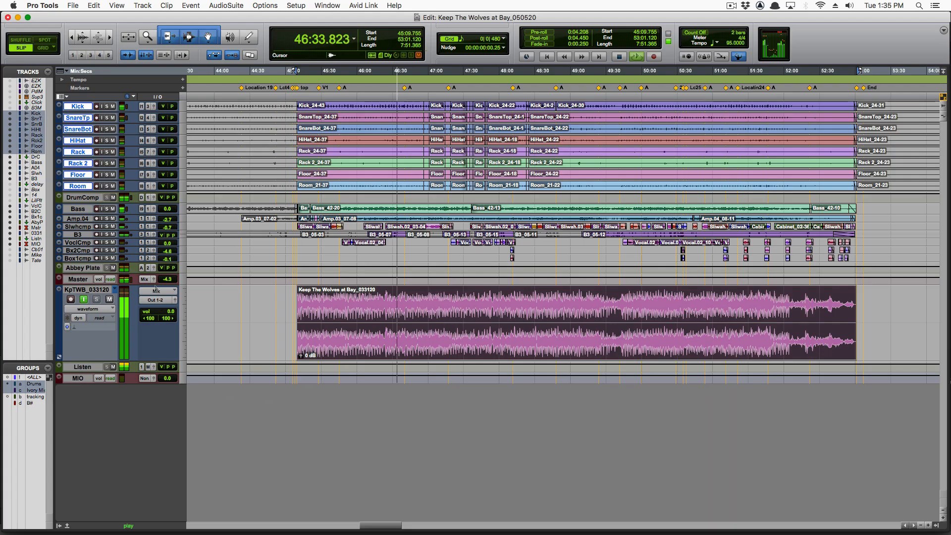
pyautogui.click(115, 291)
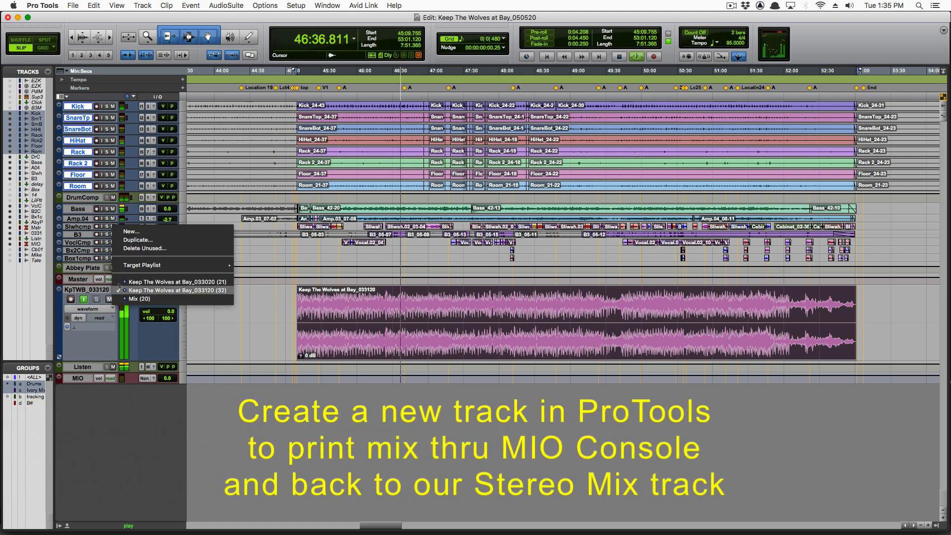
pyautogui.click(143, 232)
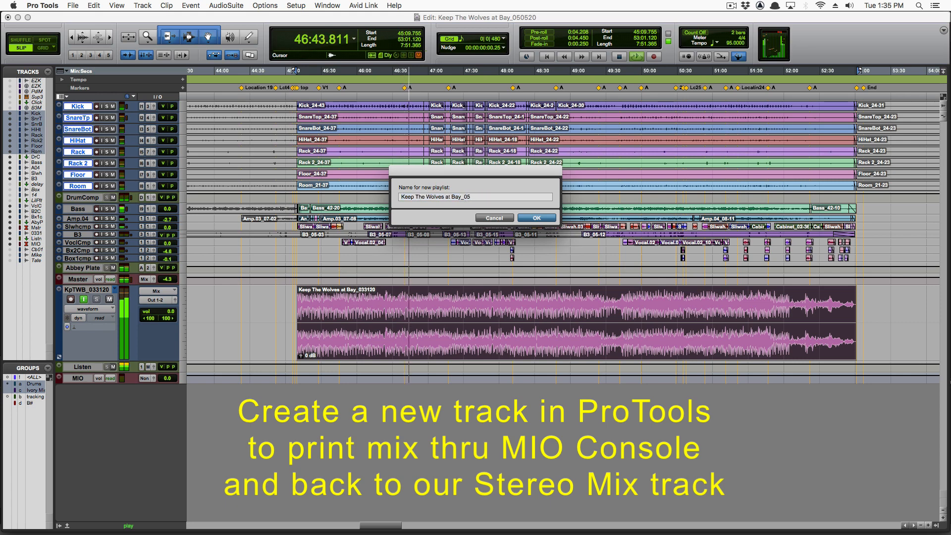
pyautogui.write('0520')
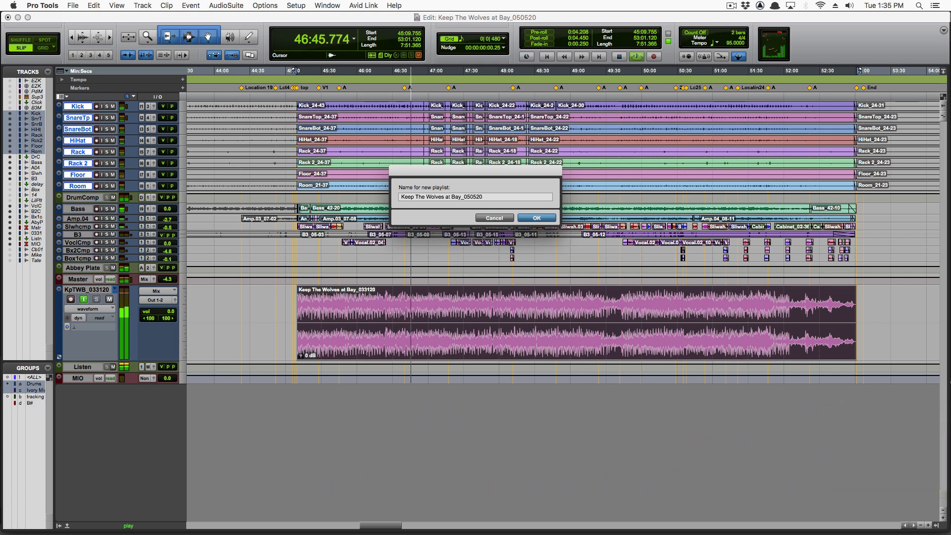
pyautogui.press('Return')
# - Restart from the top of the song with the stereo mix track armed and record the summed mix onto its new playlist
pyautogui.press('space')
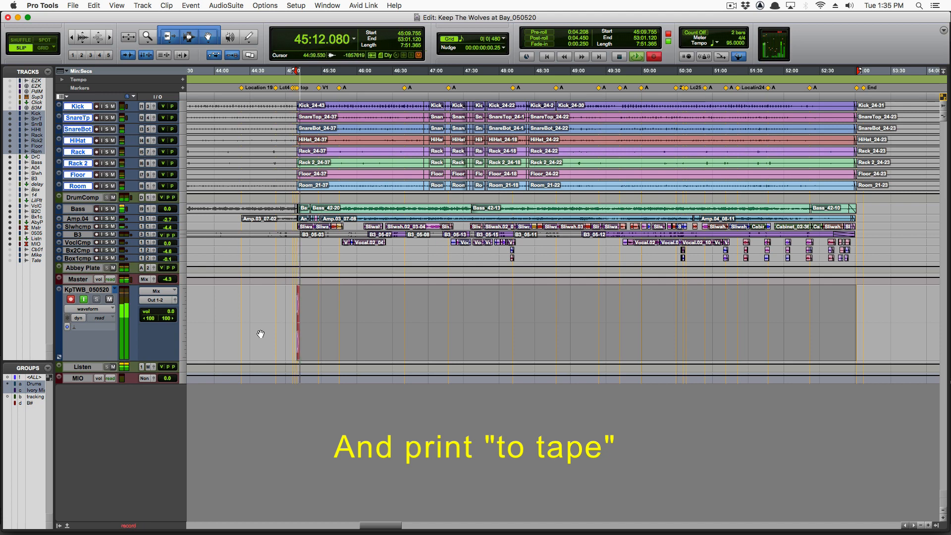
pyautogui.press('t')
pyautogui.press('t')
pyautogui.press('t')
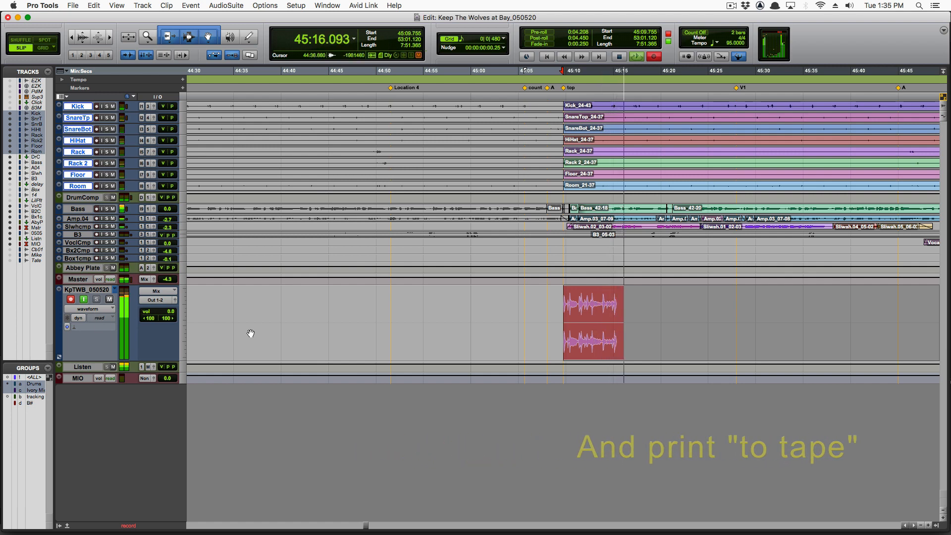
pyautogui.hscroll(5, 250, 334)
pyautogui.hscroll(3, 251, 334)
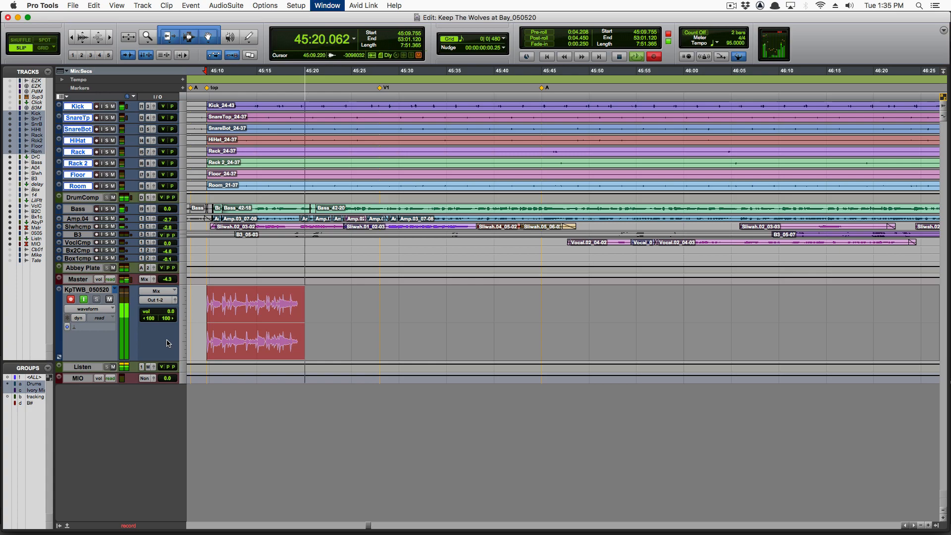
# - Mute the stereo mix track temporarily to check the effect in the MIOConsole3d mixer, and unmute it in Pro Tools
pyautogui.press('super+equal')
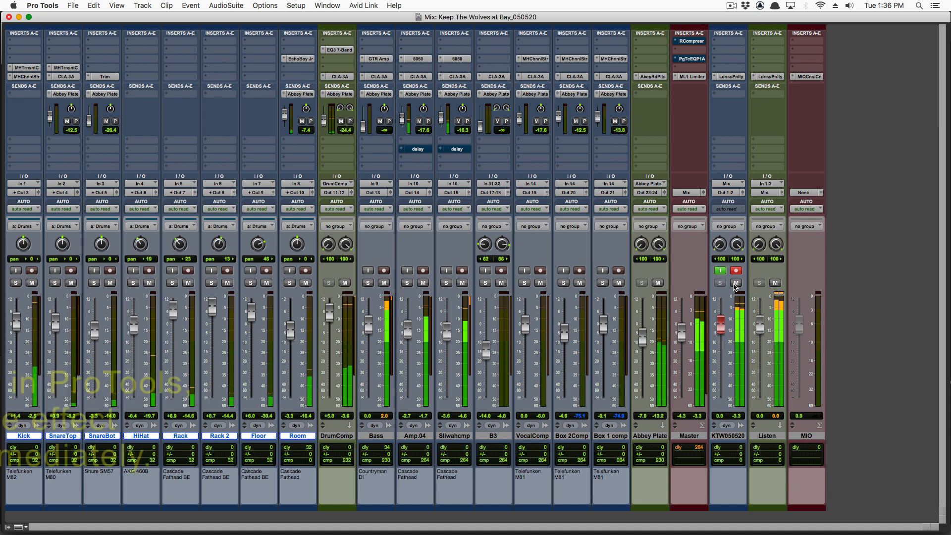
pyautogui.click(736, 282)
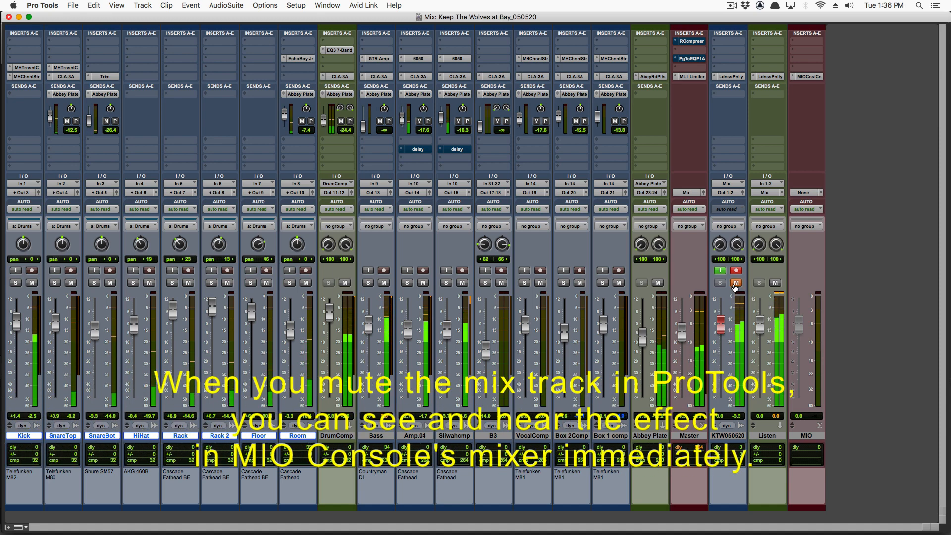
pyautogui.press('super+Tab')
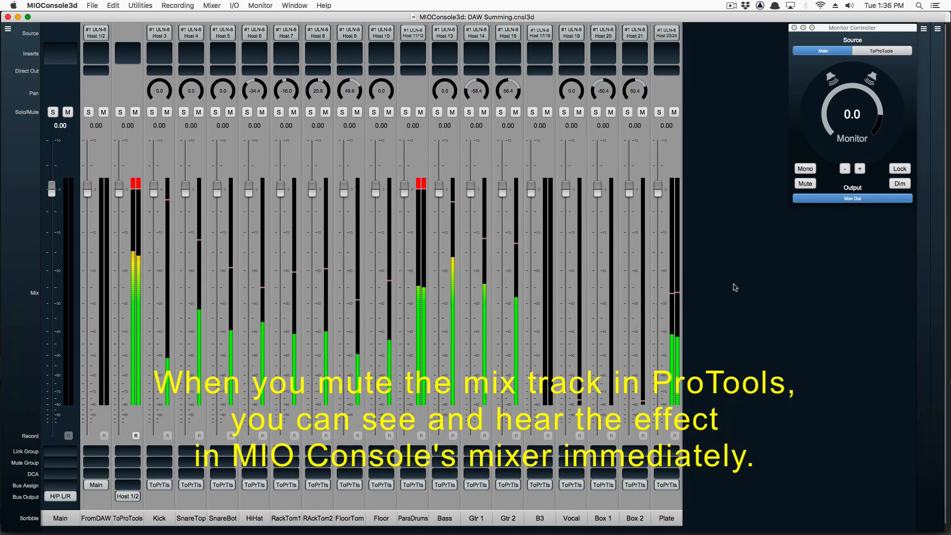
pyautogui.press('super+Tab')
pyautogui.press('super+Tab')
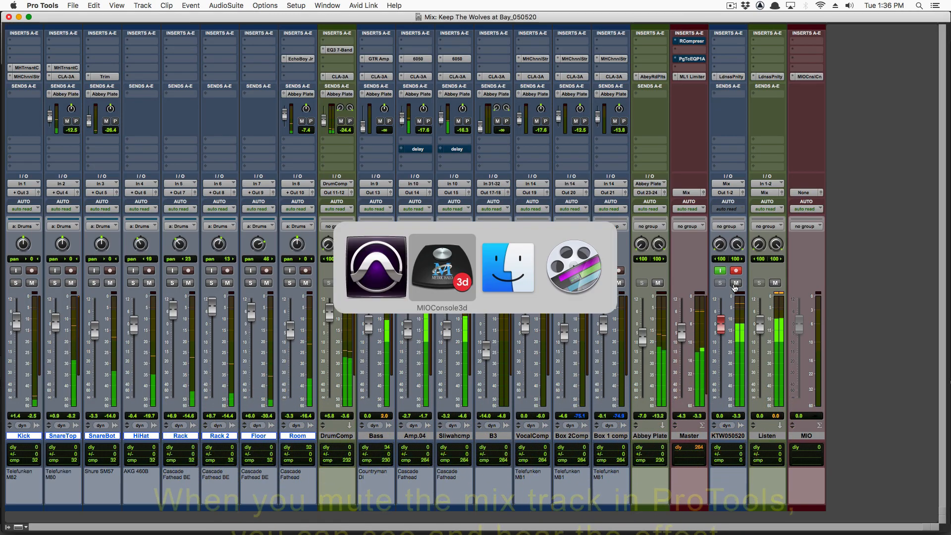